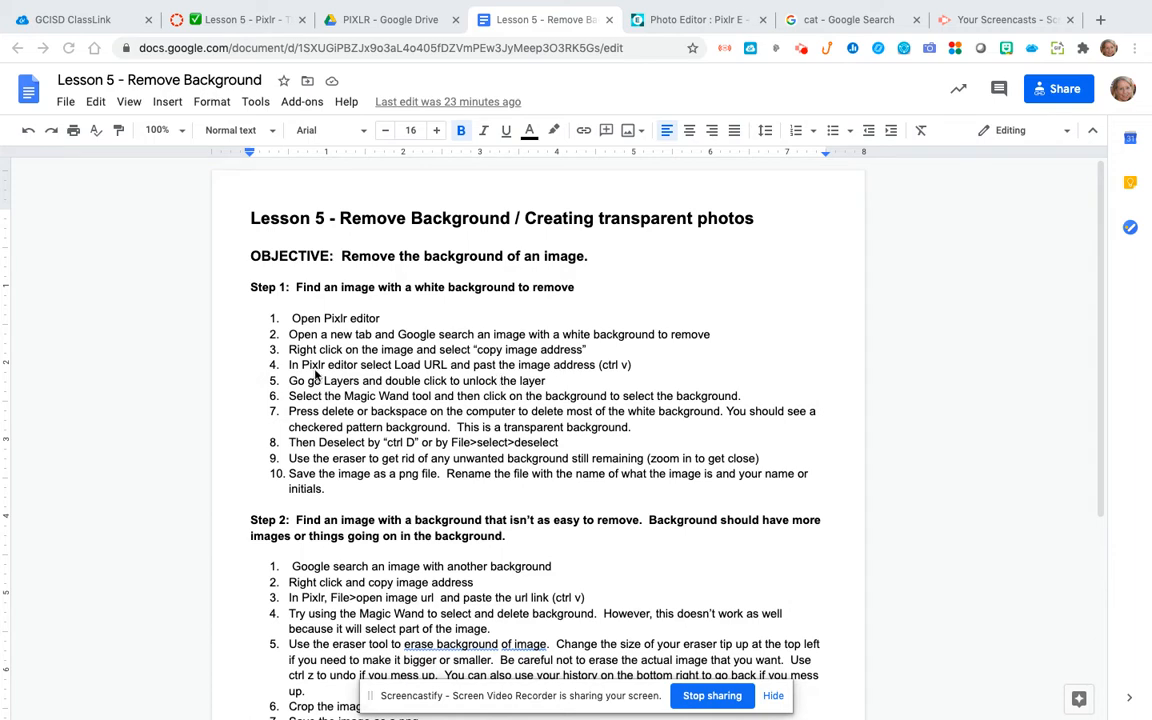
Step: Switch to the Google image search and search for "cat white background"
{"action": "left_click", "coordinate": [708, 20]}
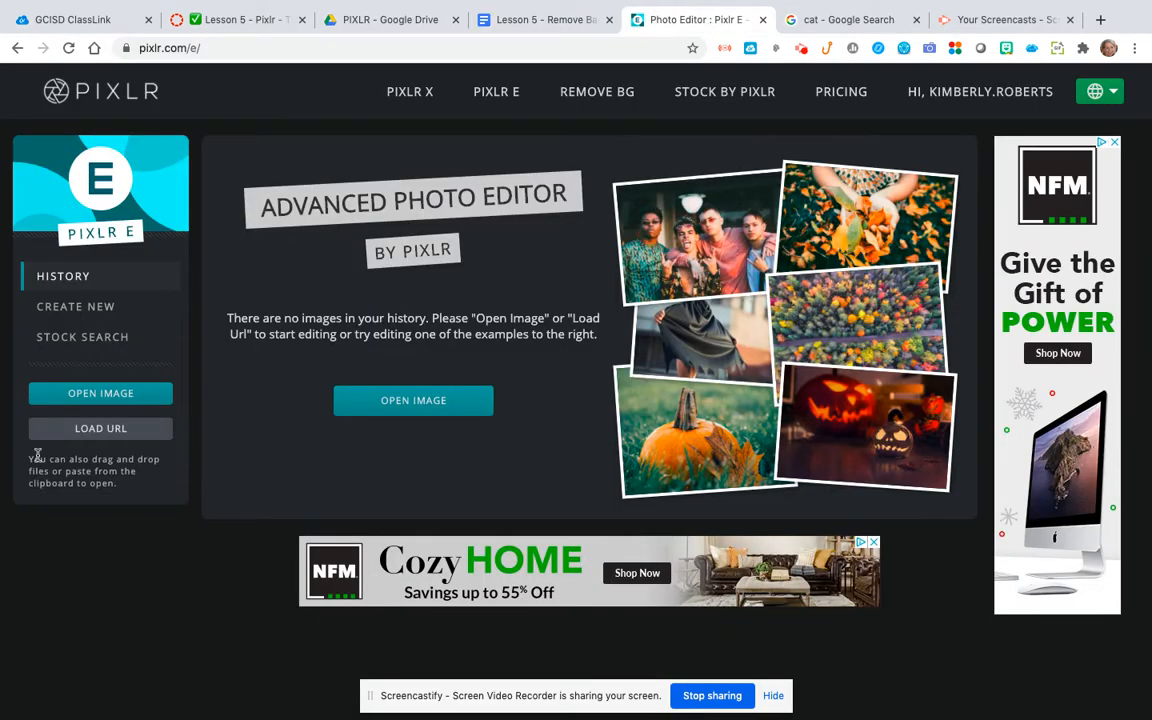
{"action": "left_click", "coordinate": [867, 22]}
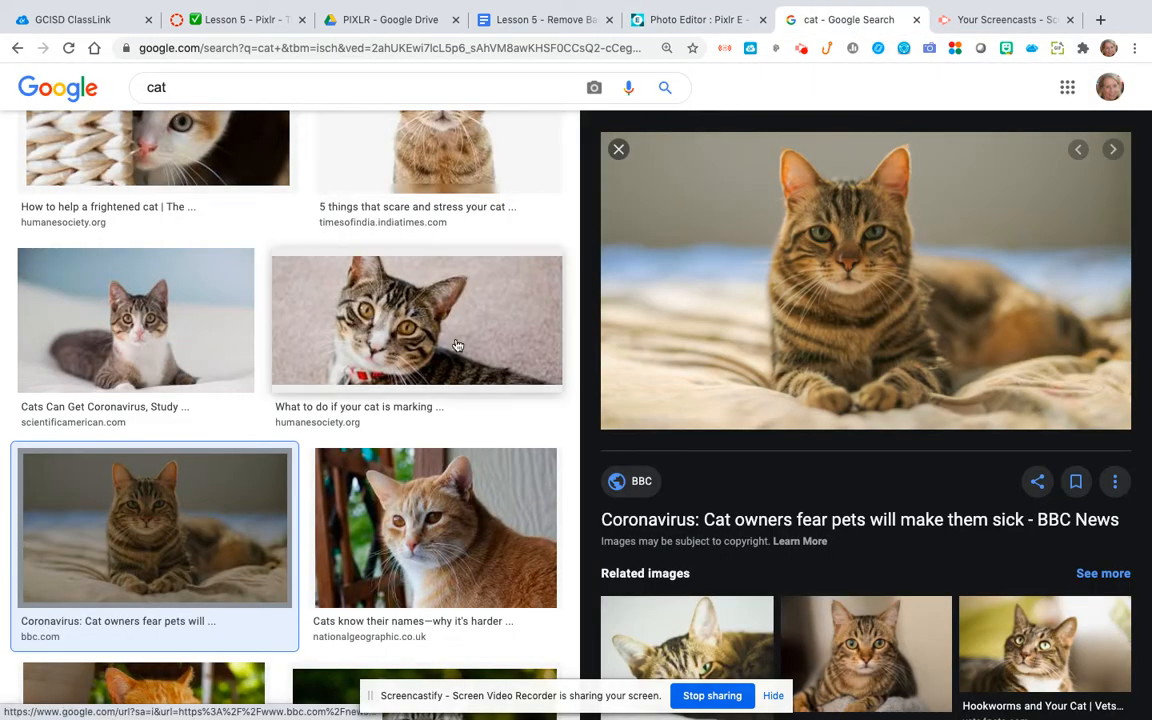
{"action": "scroll", "coordinate": [456, 340], "scroll_direction": "up", "scroll_amount": 5}
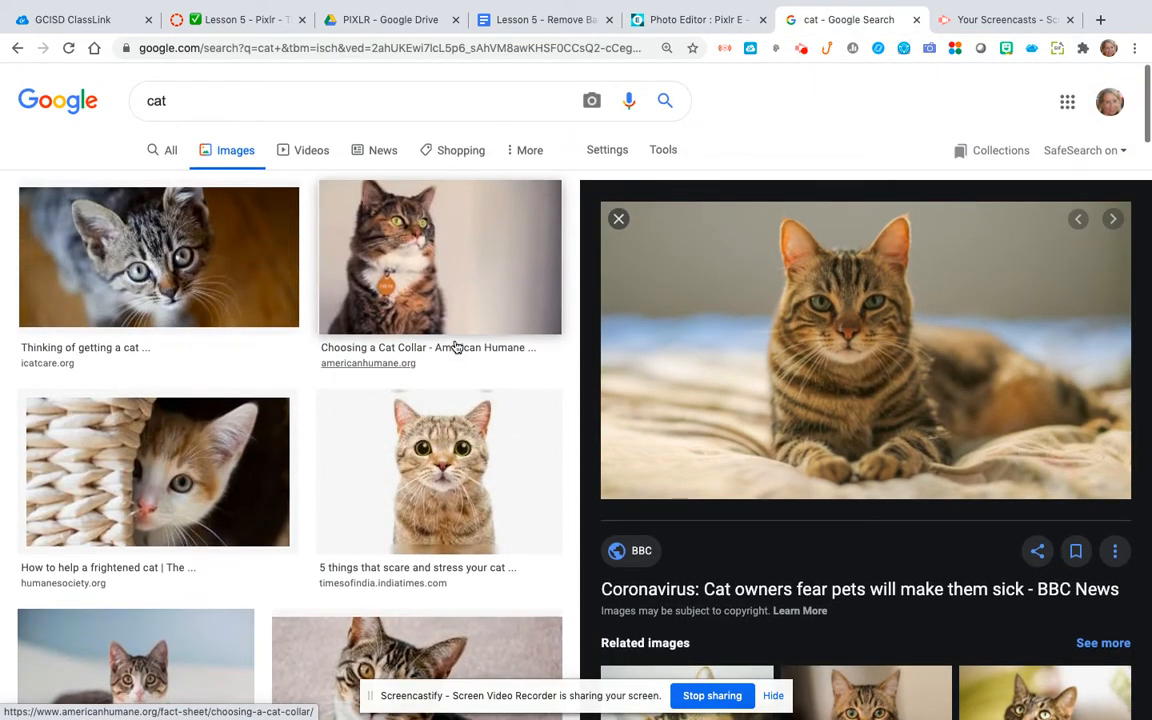
{"action": "left_click", "coordinate": [200, 101]}
{"action": "type", "text": "white"}
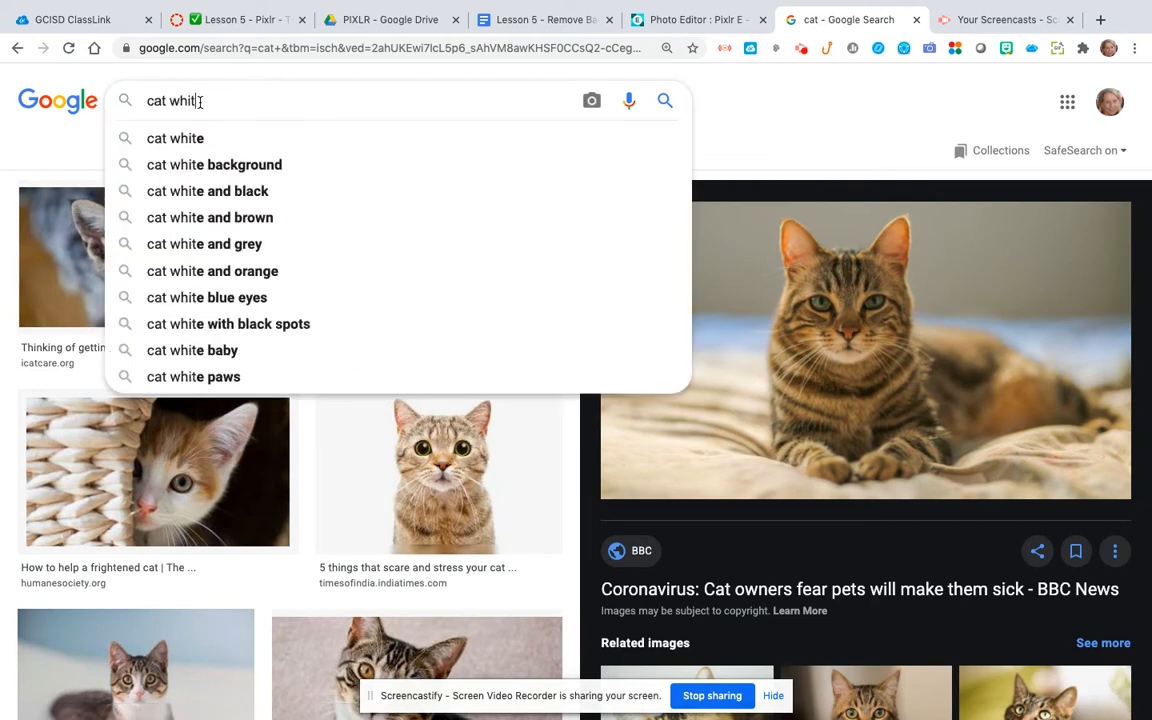
{"action": "key", "text": "Down"}
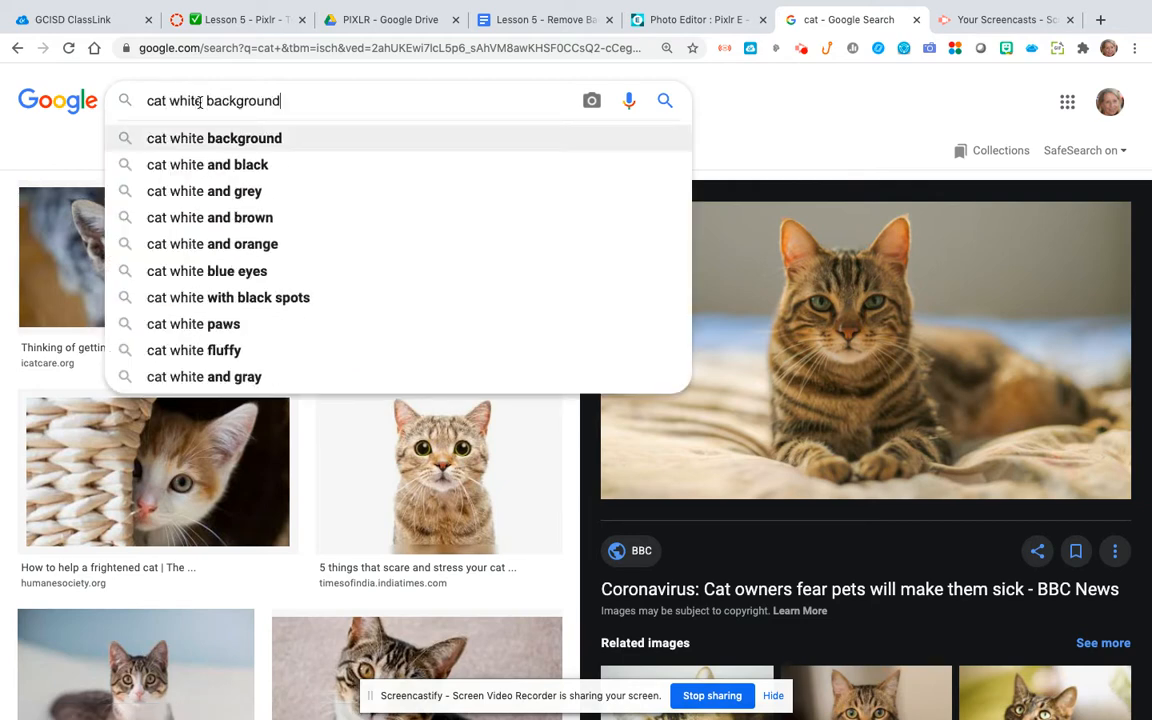
{"action": "key", "text": "Return"}
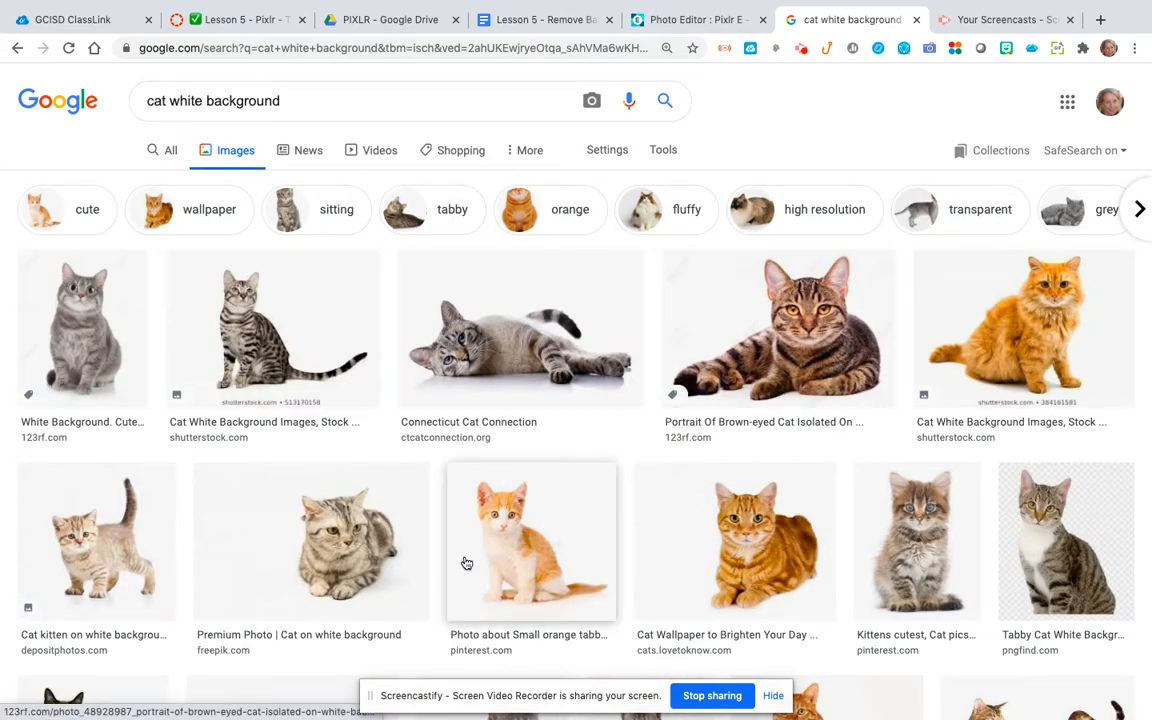
Step: Save the 123RF brown-eyed cat portrait to Downloads as a JPEG named "cat white background"
{"action": "left_click", "coordinate": [795, 336]}
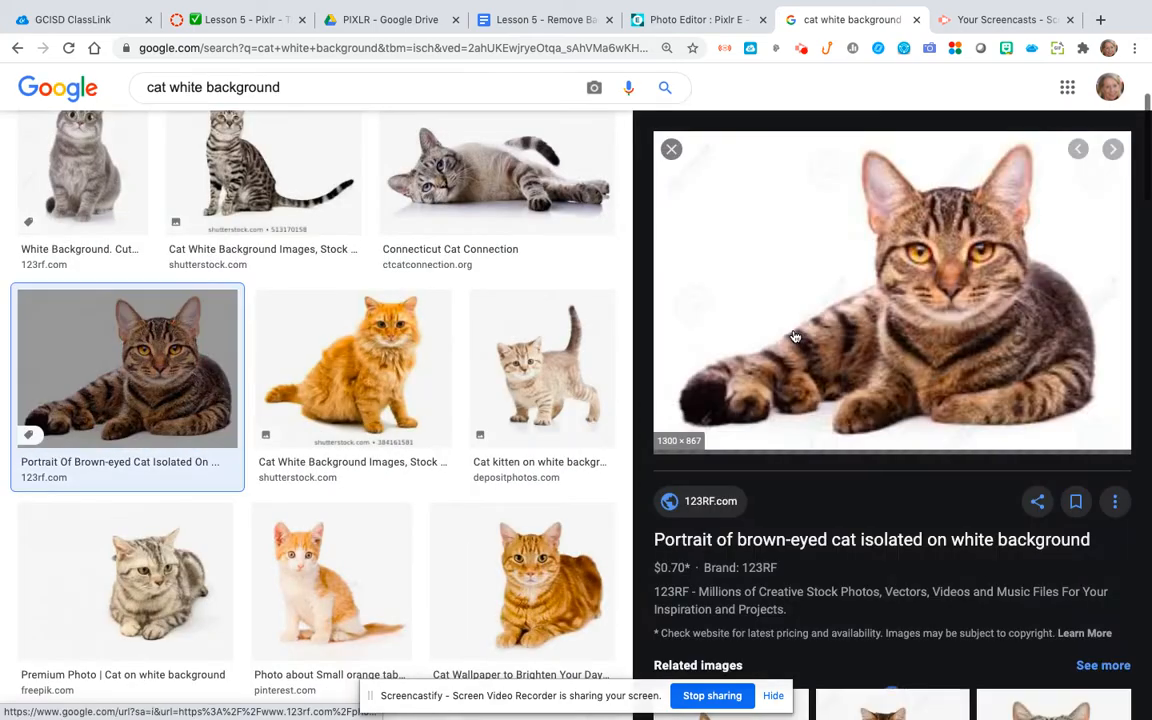
{"action": "right_click", "coordinate": [930, 282]}
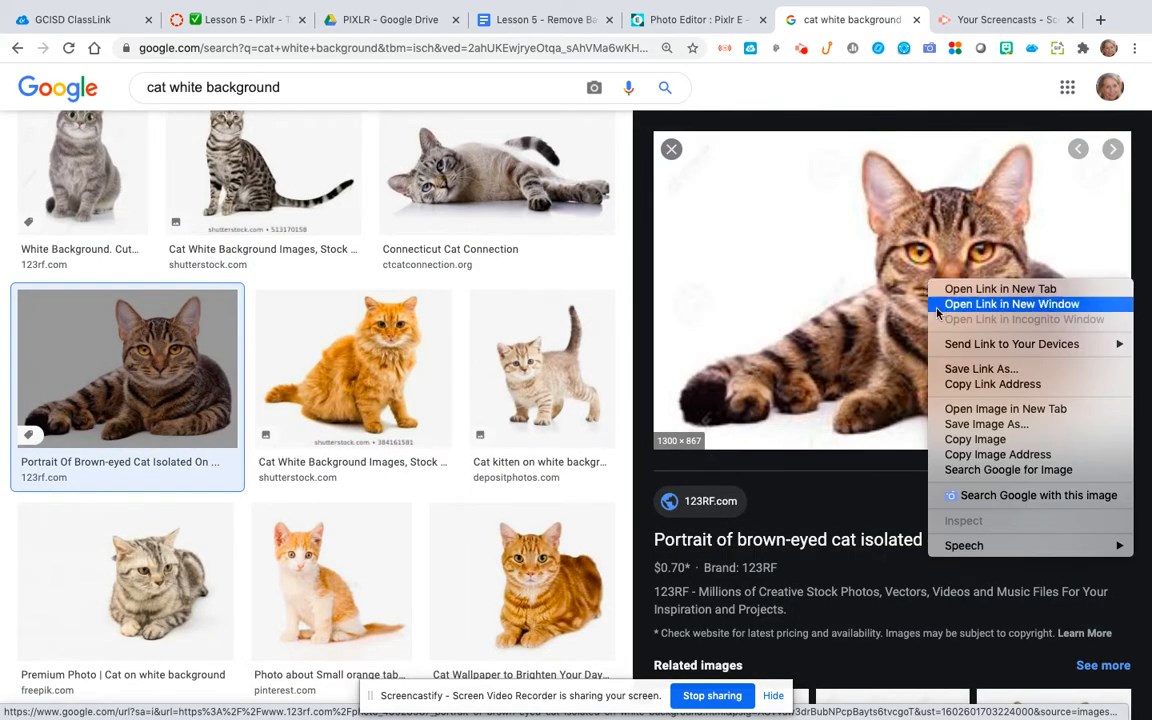
{"action": "left_click", "coordinate": [963, 424]}
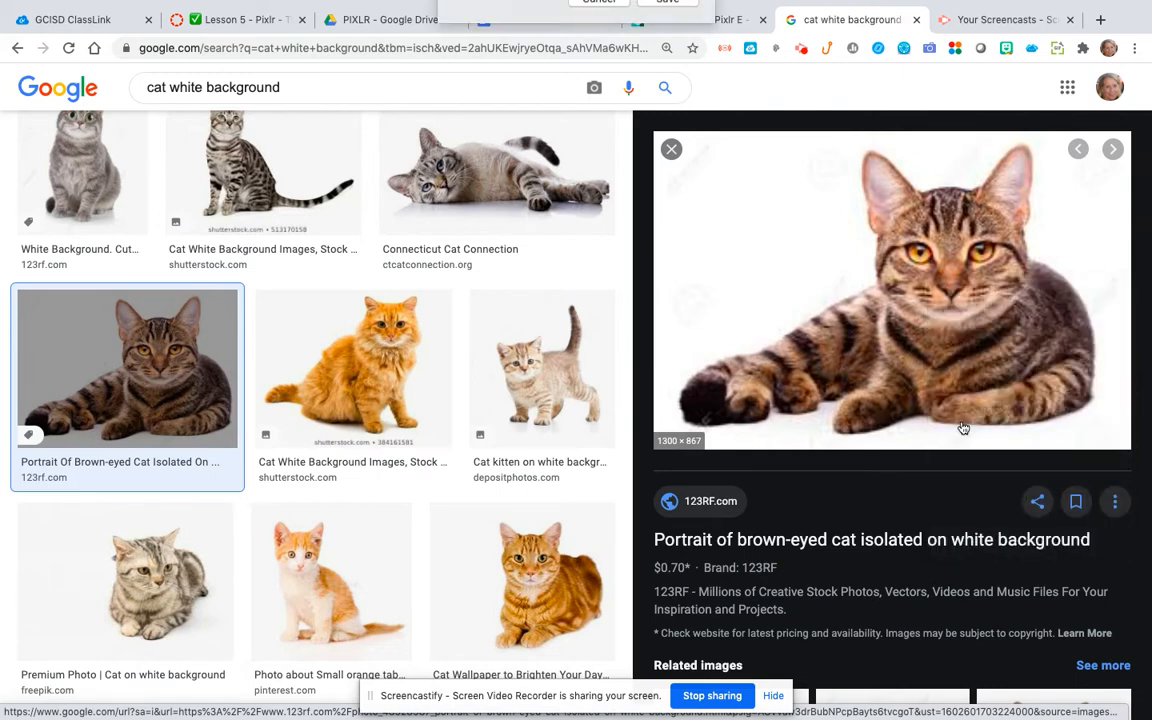
{"action": "type", "text": "cat white bac"}
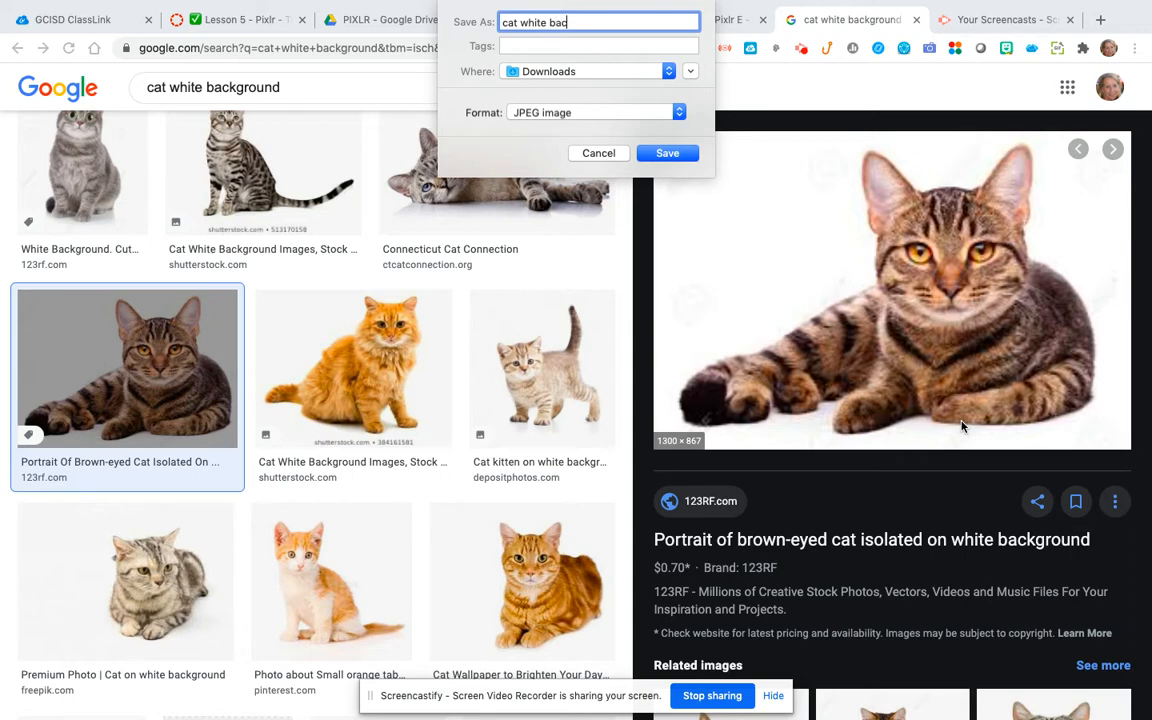
{"action": "key", "text": "Return"}
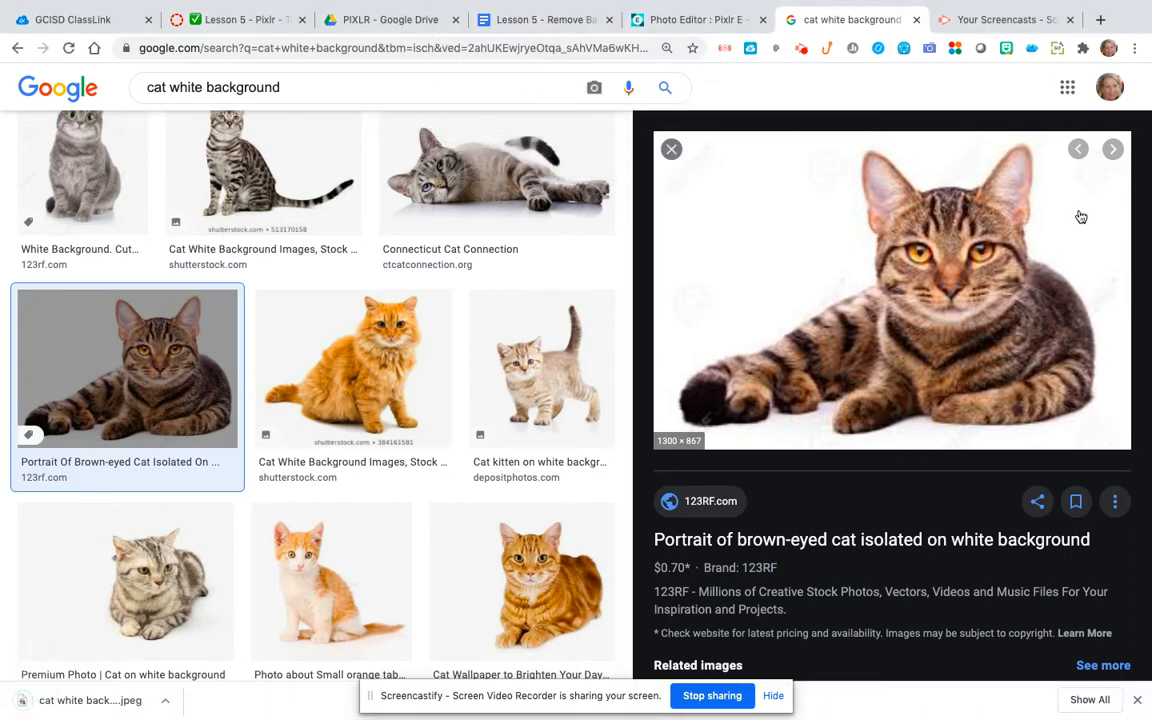
Step: Switch to Pixlr E and open "cat white backgroud.jpg" from the Downloads folder
{"action": "left_click", "coordinate": [694, 22]}
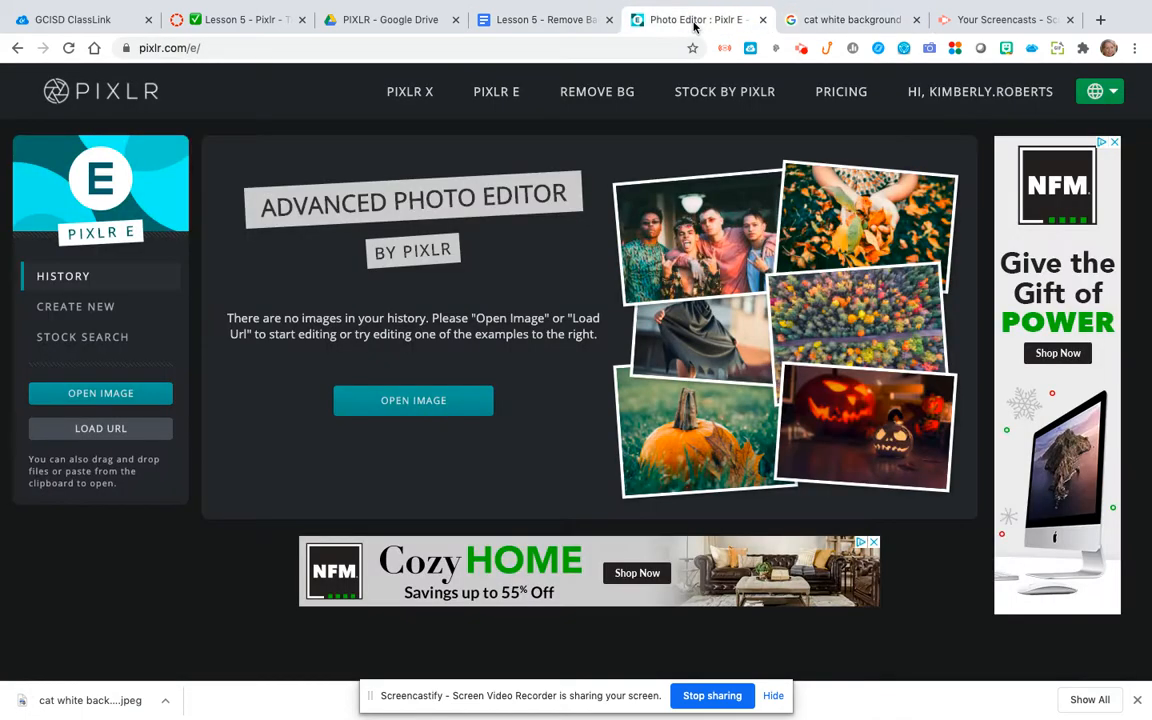
{"action": "left_click", "coordinate": [101, 396]}
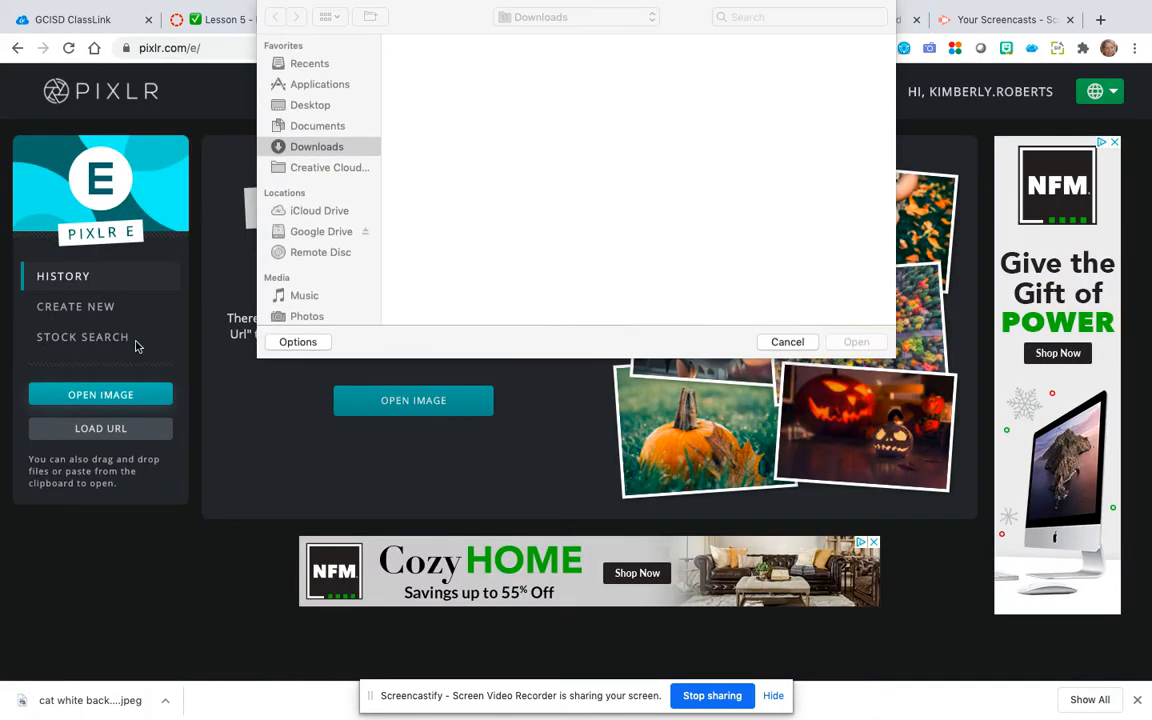
{"action": "scroll", "coordinate": [632, 247], "scroll_direction": "down", "scroll_amount": 3}
{"action": "scroll", "coordinate": [632, 247], "scroll_direction": "down", "scroll_amount": 4}
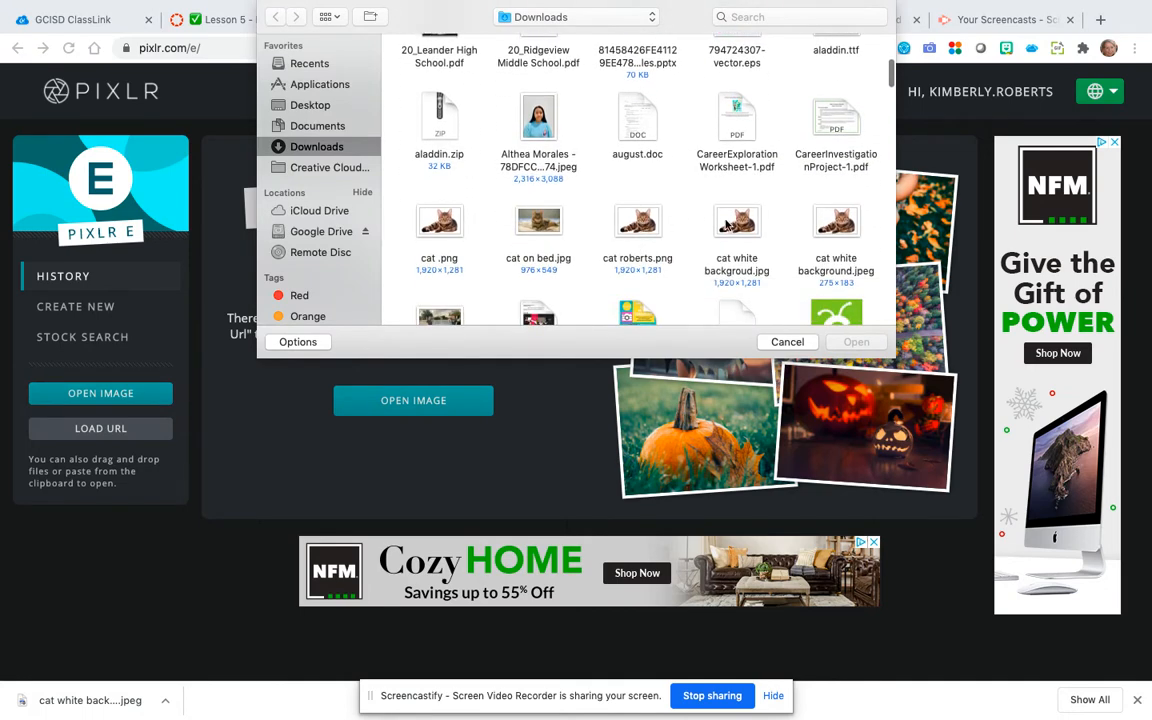
{"action": "double_click", "coordinate": [733, 224]}
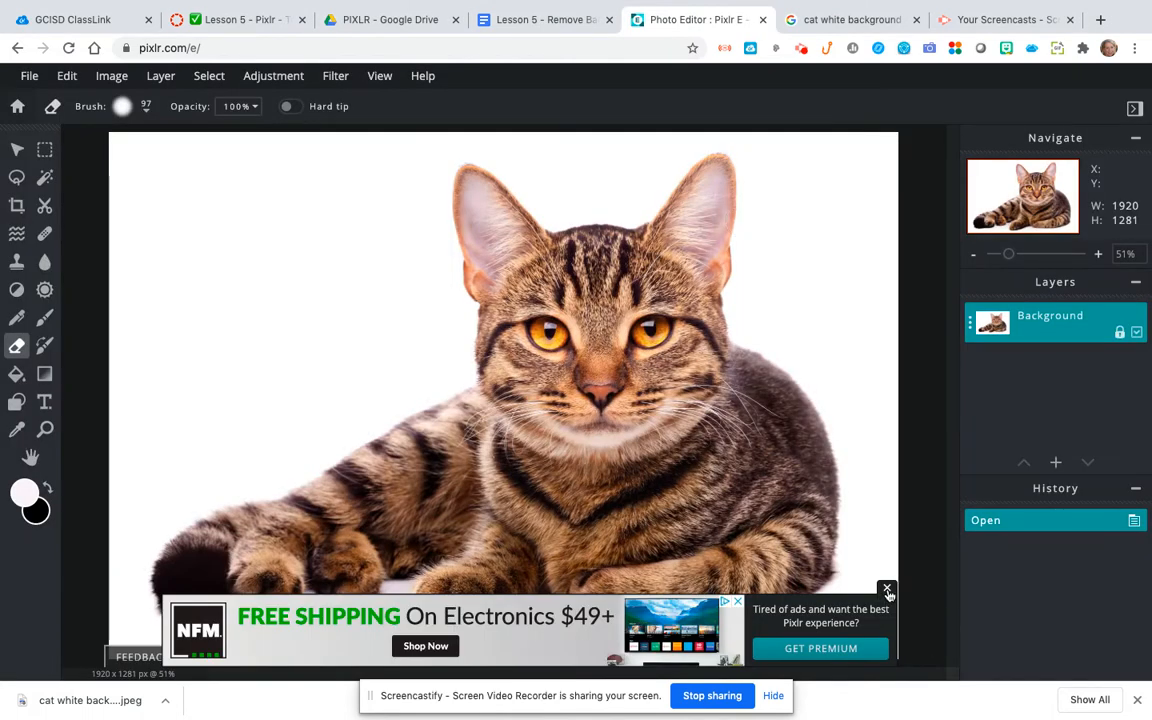
Step: Dismiss the advertisement over the canvas and unlock the Background layer
{"action": "left_click", "coordinate": [887, 590]}
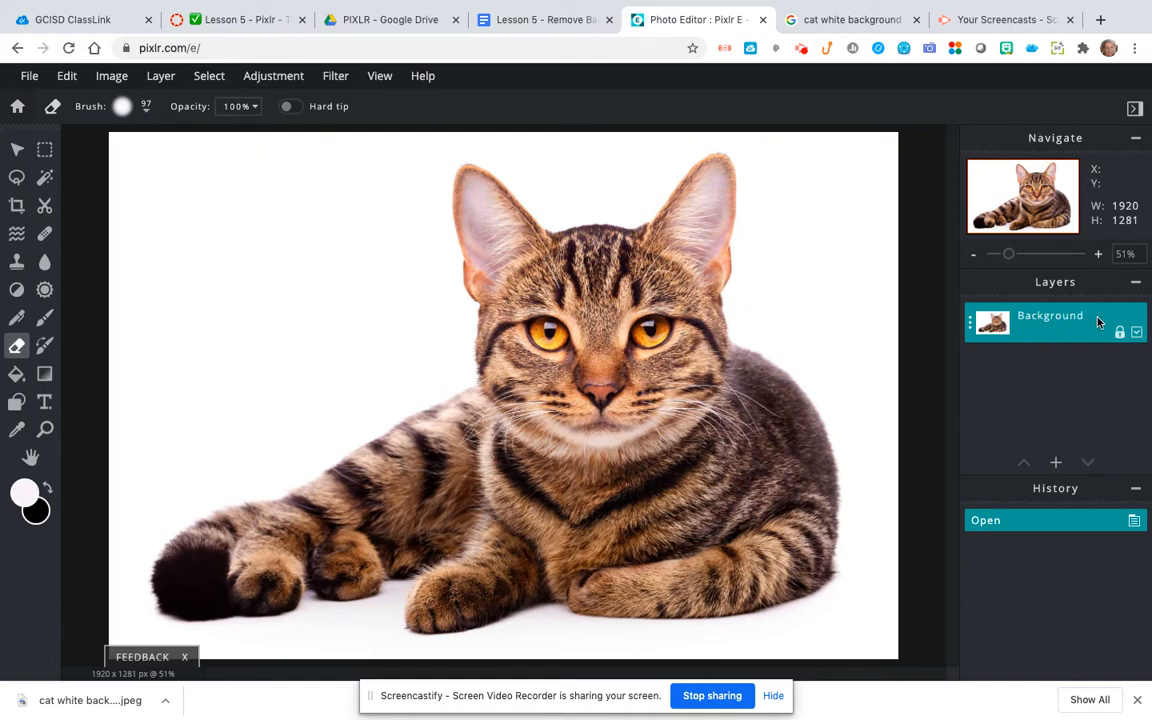
{"action": "left_click", "coordinate": [1119, 333]}
{"action": "left_click", "coordinate": [1118, 333]}
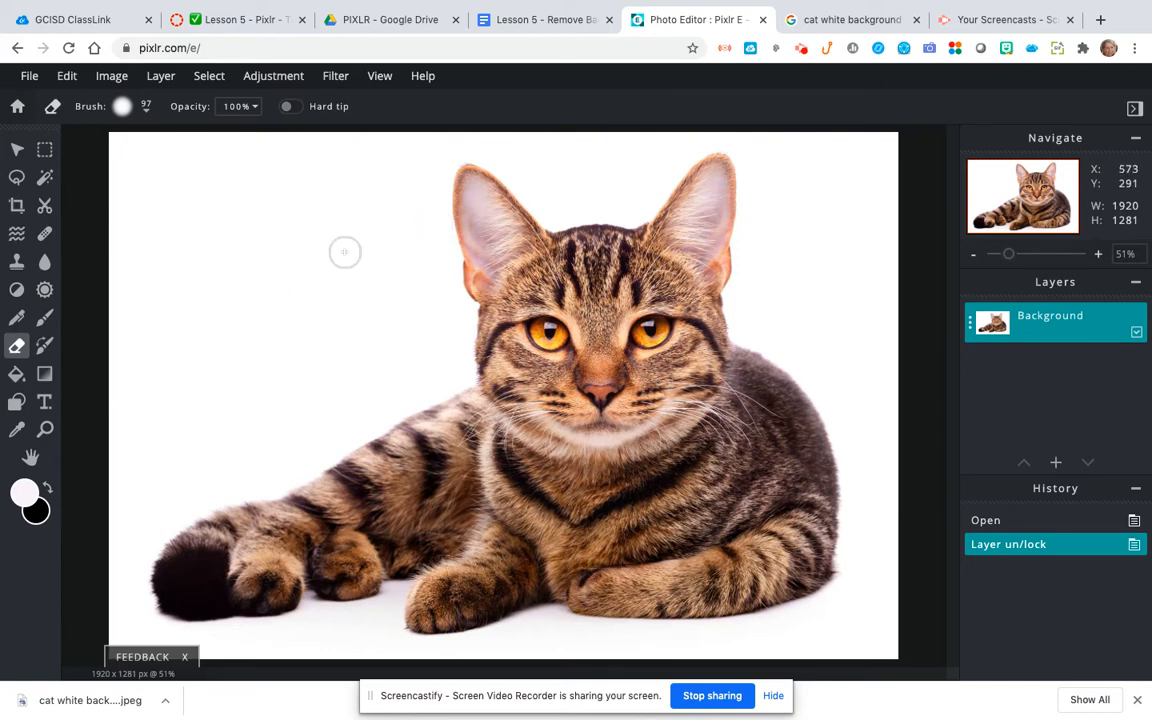
Step: Select the white area around the cat with Wand Select, delete it, and deselect
{"action": "left_click", "coordinate": [46, 180]}
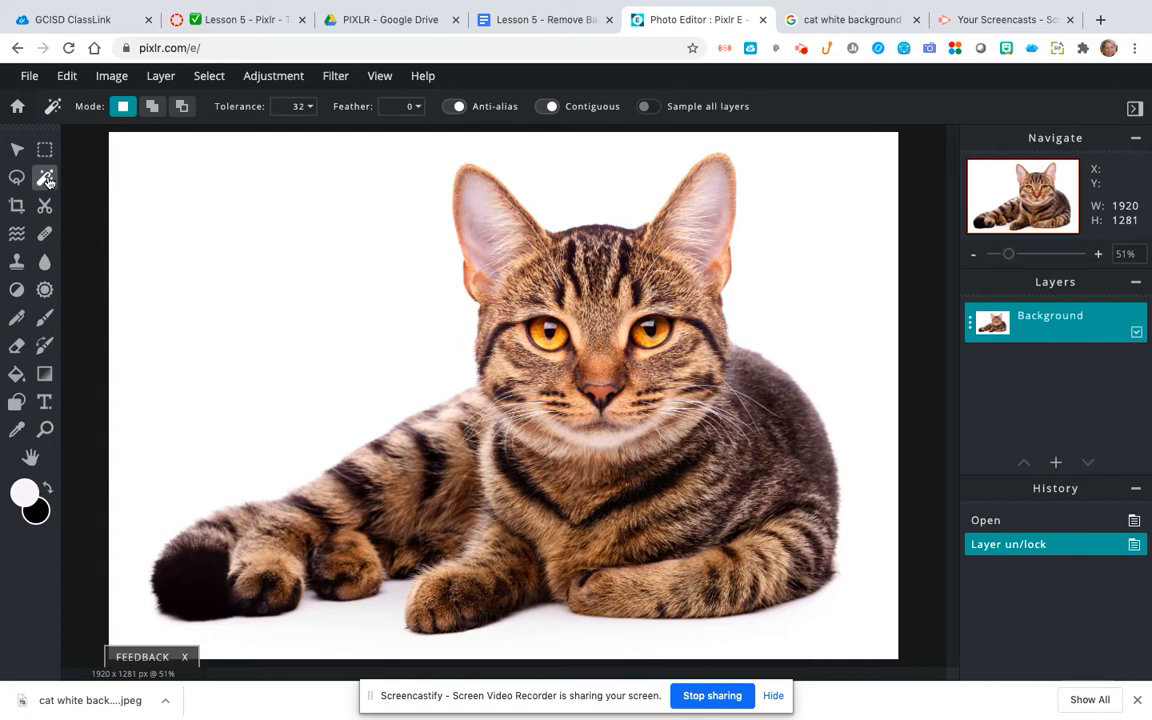
{"action": "left_click", "coordinate": [257, 237]}
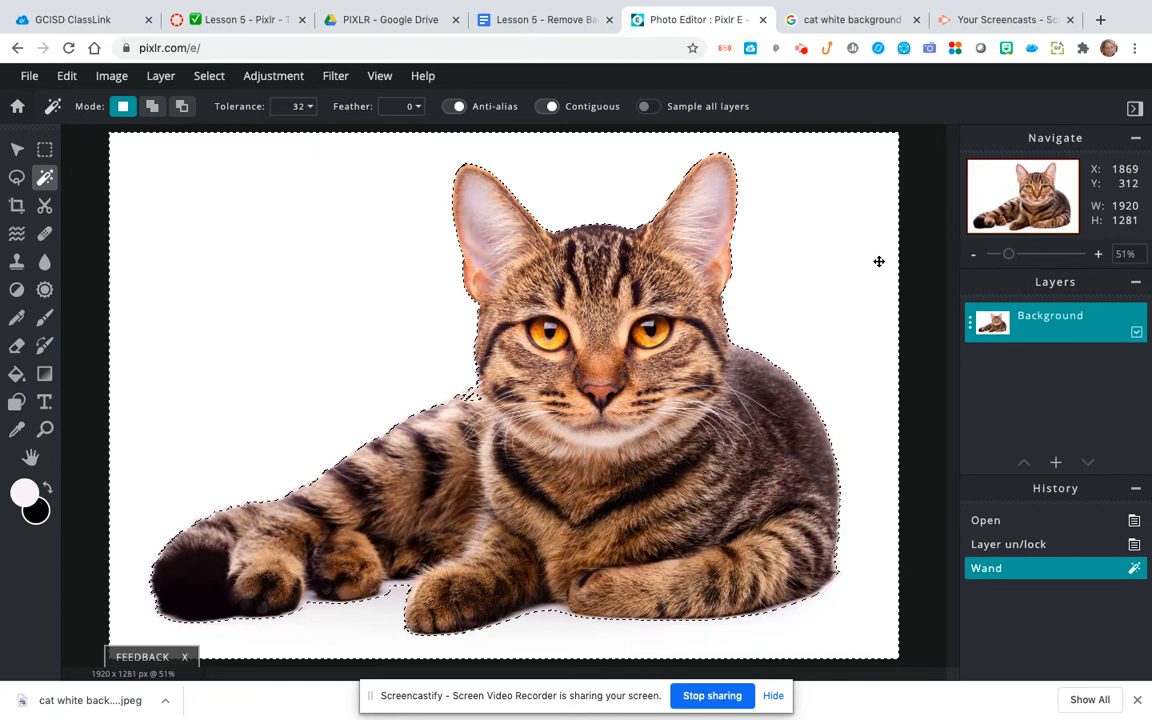
{"action": "key", "text": "Delete"}
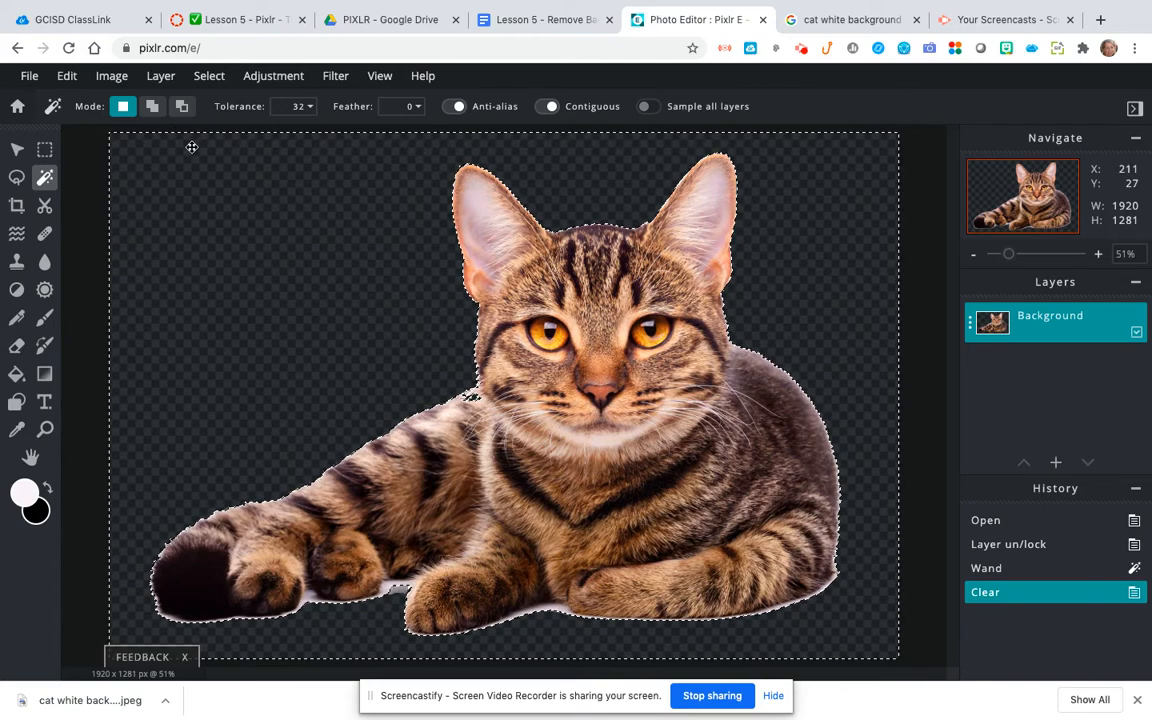
{"action": "left_click", "coordinate": [208, 78]}
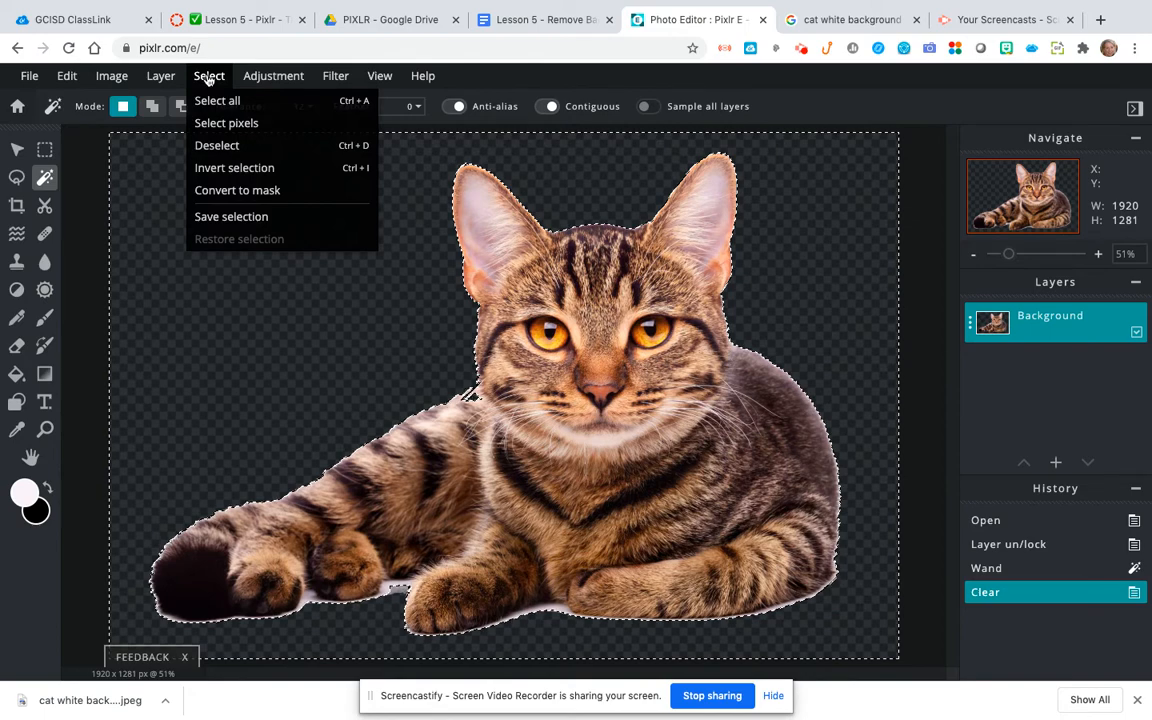
{"action": "left_click", "coordinate": [347, 146]}
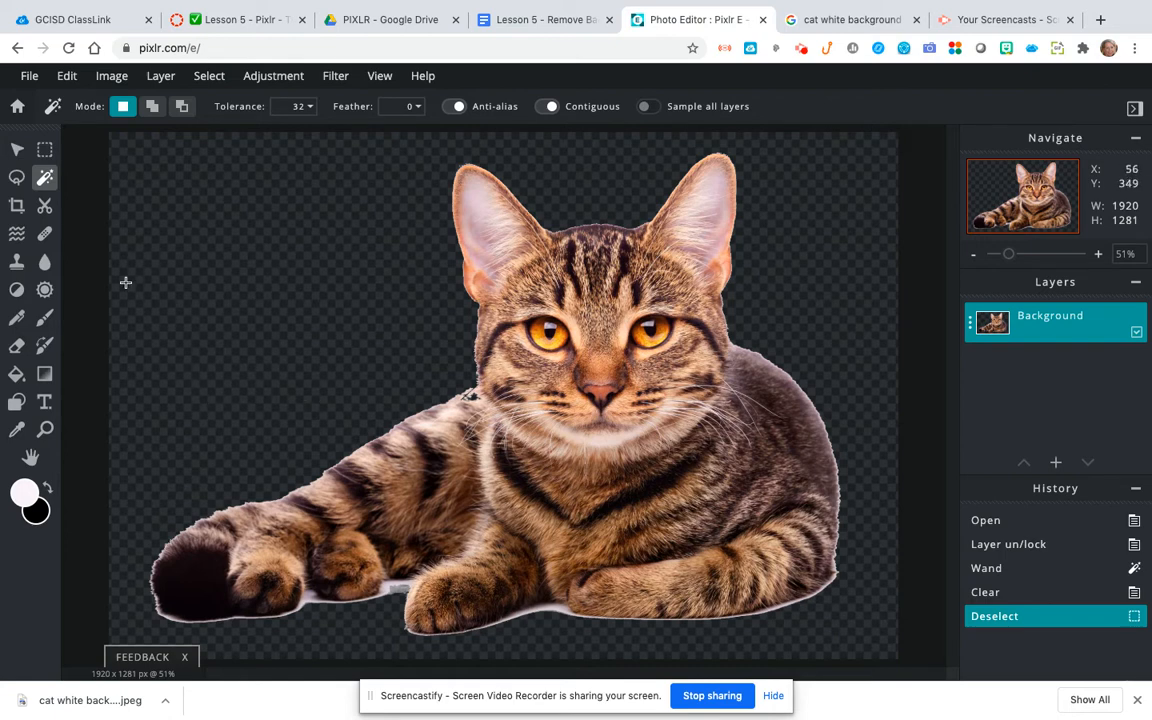
Step: Activate the Eraser and set its brush size to 36 px
{"action": "left_click", "coordinate": [16, 348]}
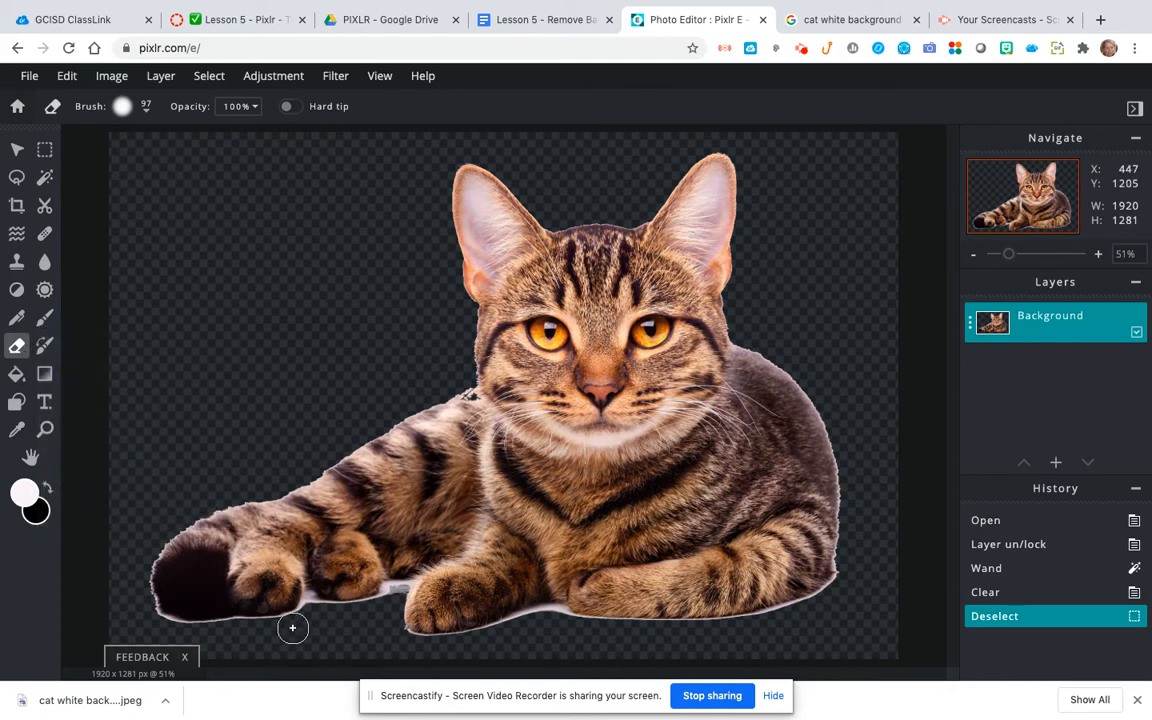
{"action": "left_click", "coordinate": [146, 108]}
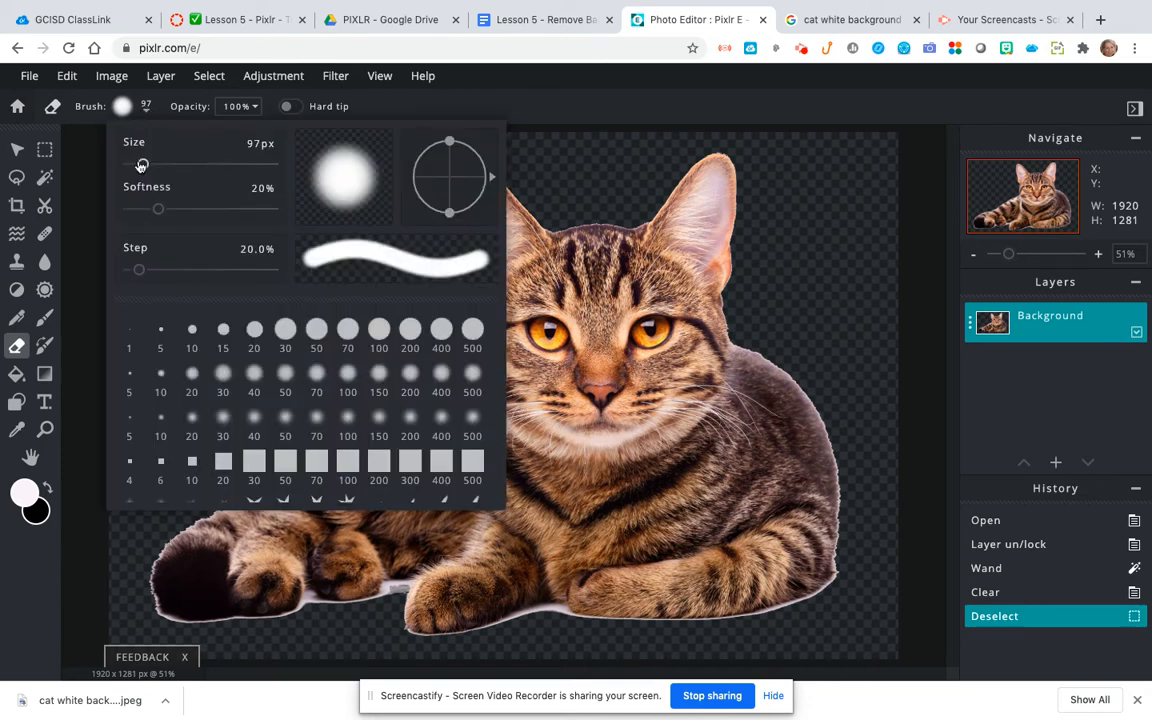
{"action": "left_click_drag", "start_coordinate": [141, 165], "coordinate": [135, 170]}
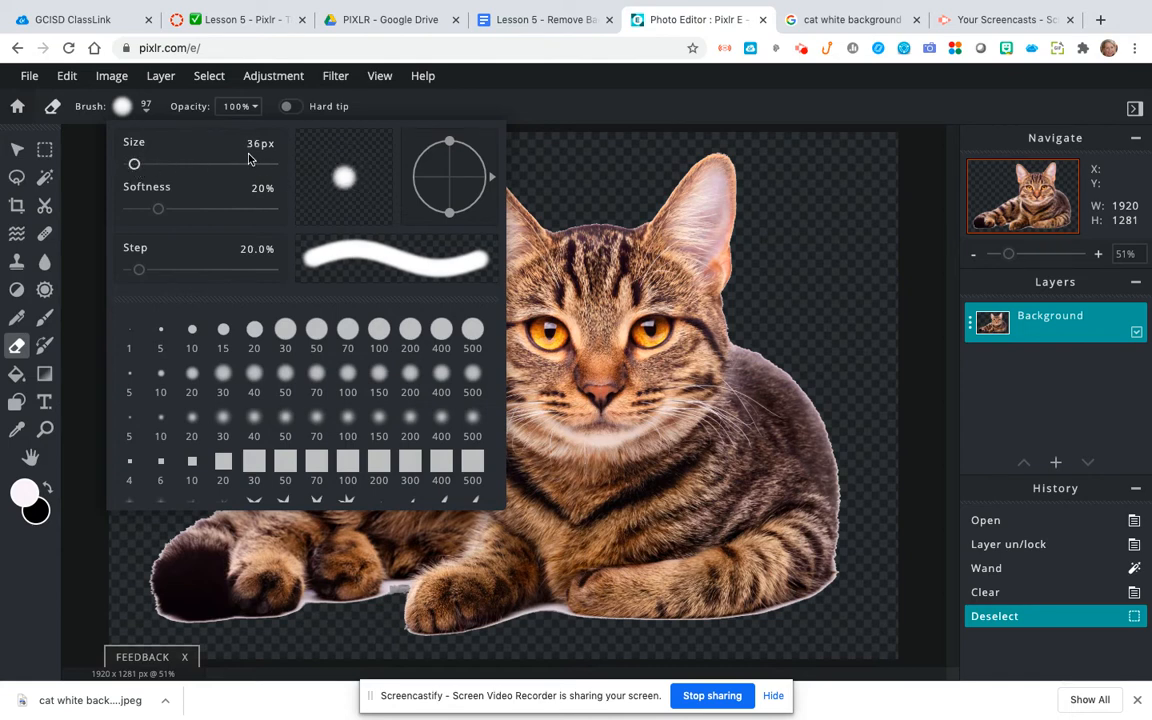
{"action": "left_click", "coordinate": [576, 153]}
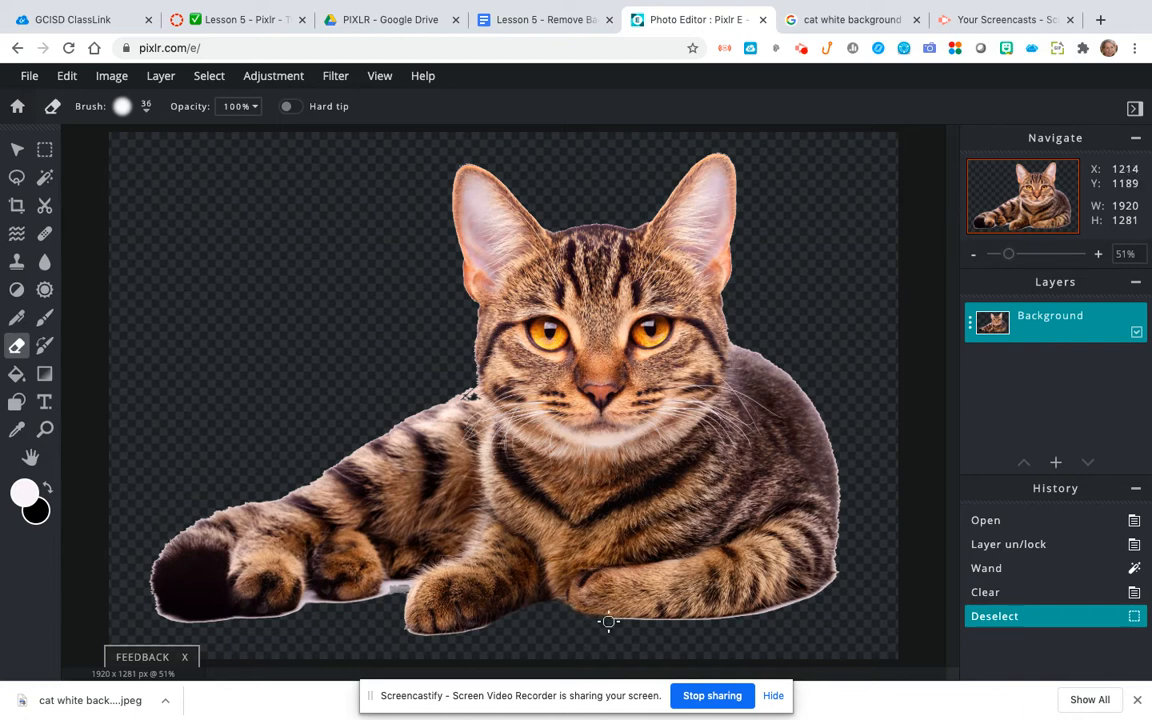
Step: Erase the leftover white fringe under the cat's front paws, along its back, and between the front and rear paws
{"action": "left_click", "coordinate": [645, 623]}
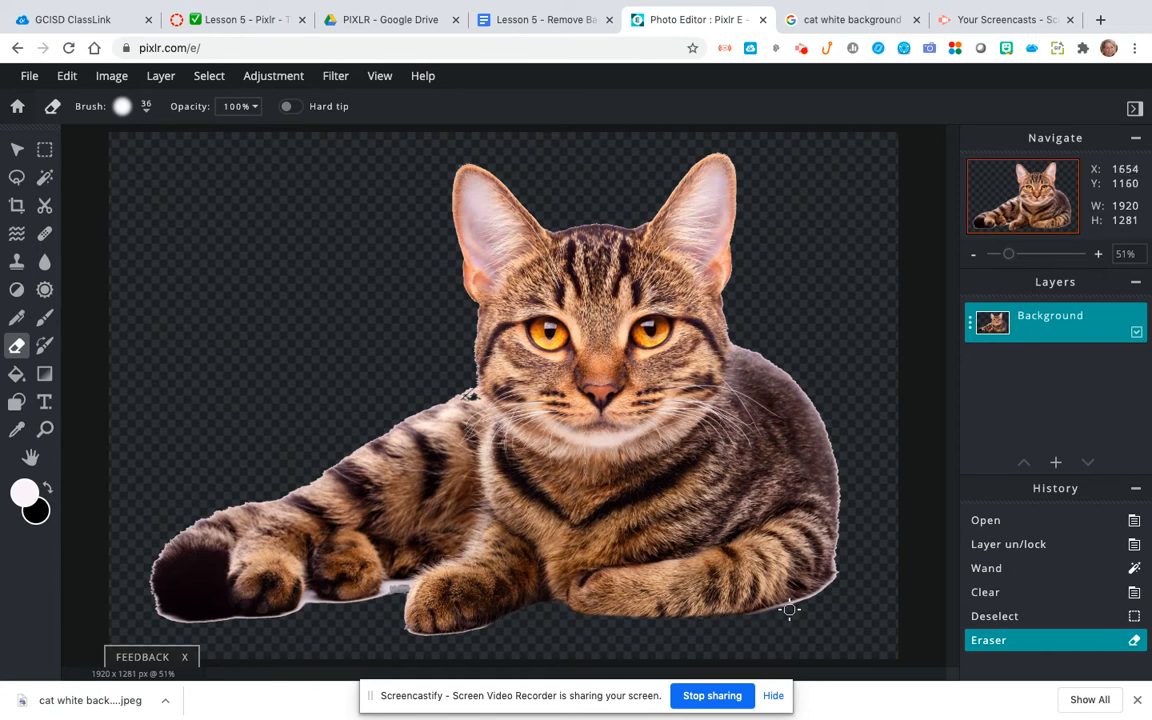
{"action": "left_click_drag", "start_coordinate": [797, 606], "coordinate": [816, 590]}
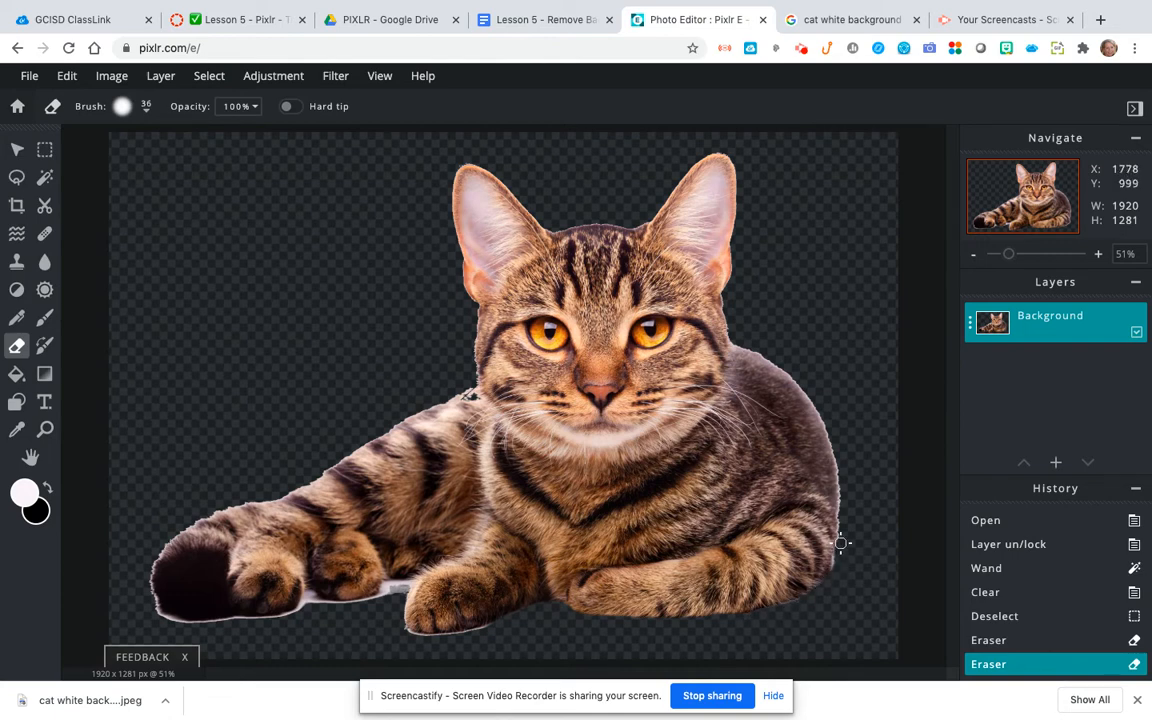
{"action": "left_click", "coordinate": [838, 462]}
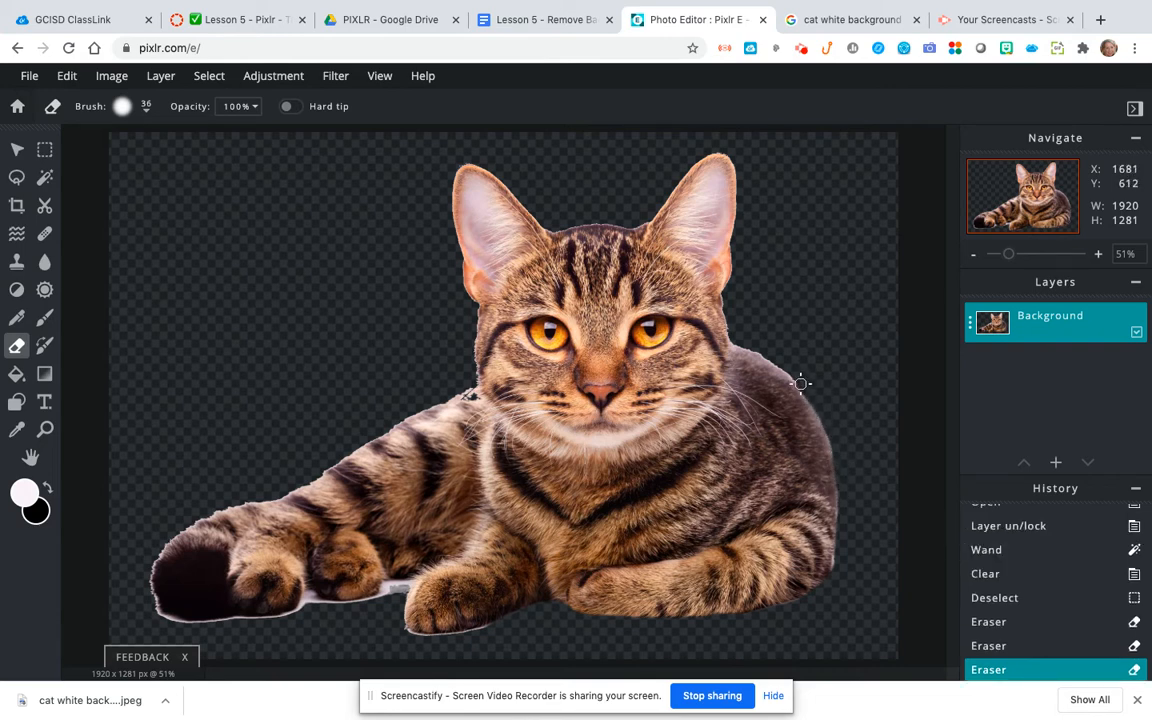
{"action": "left_click", "coordinate": [746, 344]}
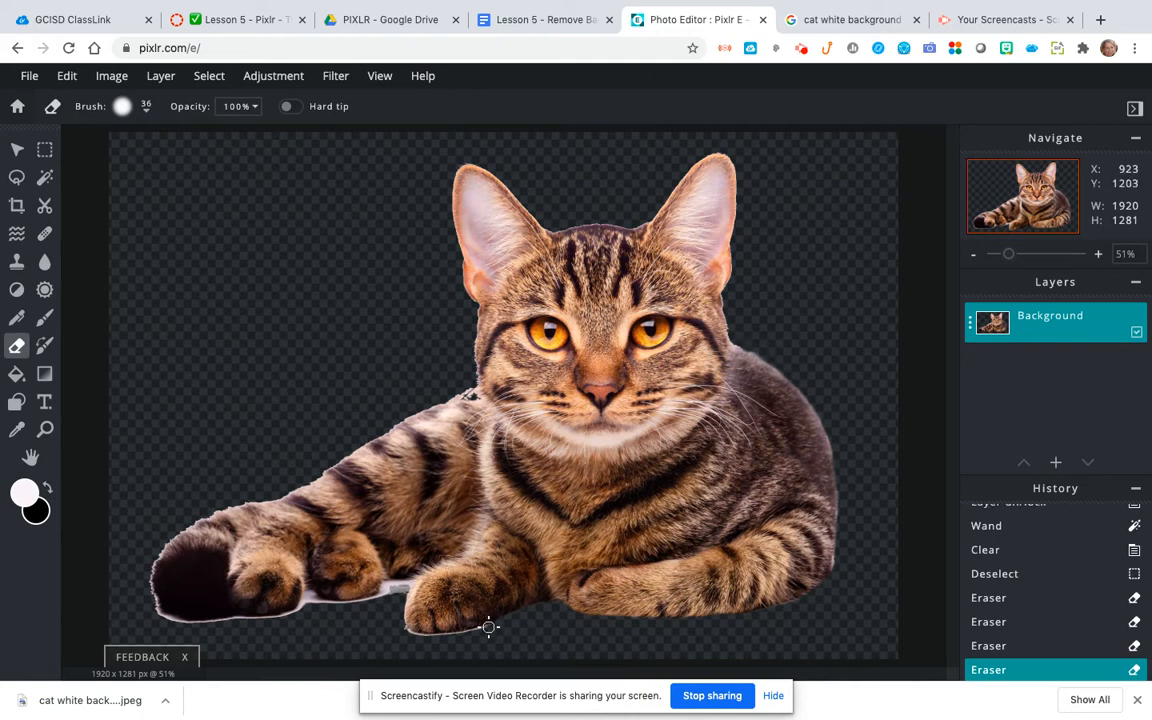
{"action": "left_click", "coordinate": [398, 626]}
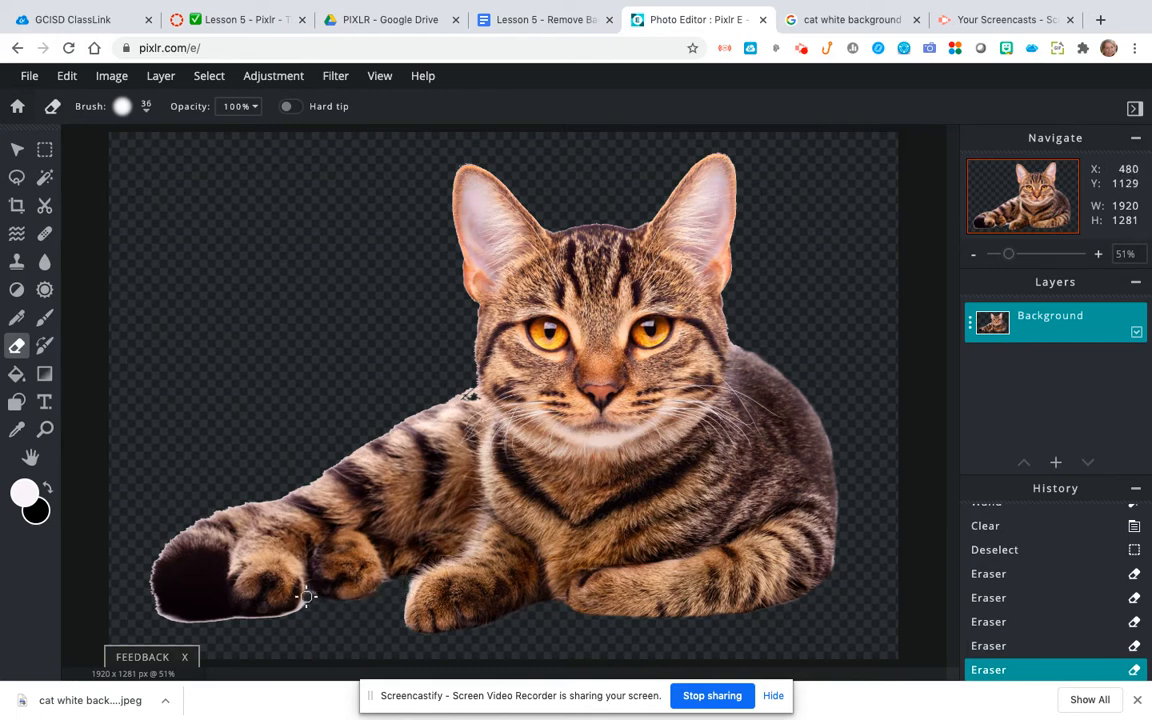
Step: Save the image as a PNG named "cat remove white backgroud", then close the download confirmation and the advertisement
{"action": "left_click", "coordinate": [29, 77]}
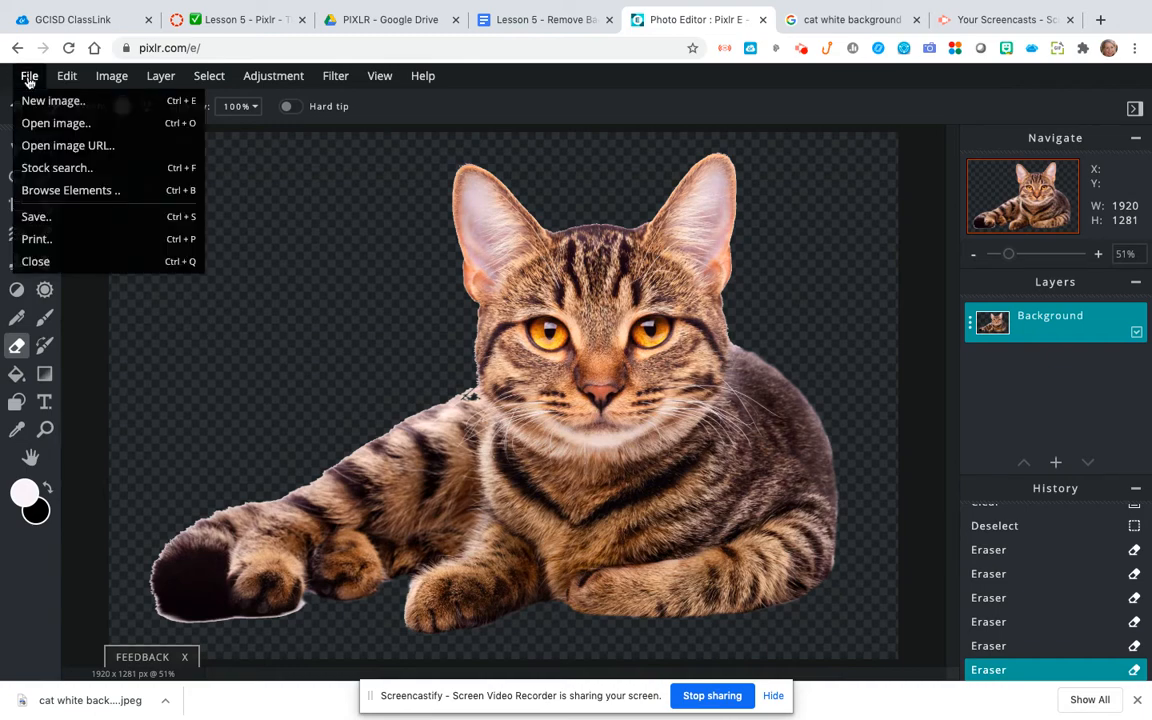
{"action": "left_click", "coordinate": [37, 218]}
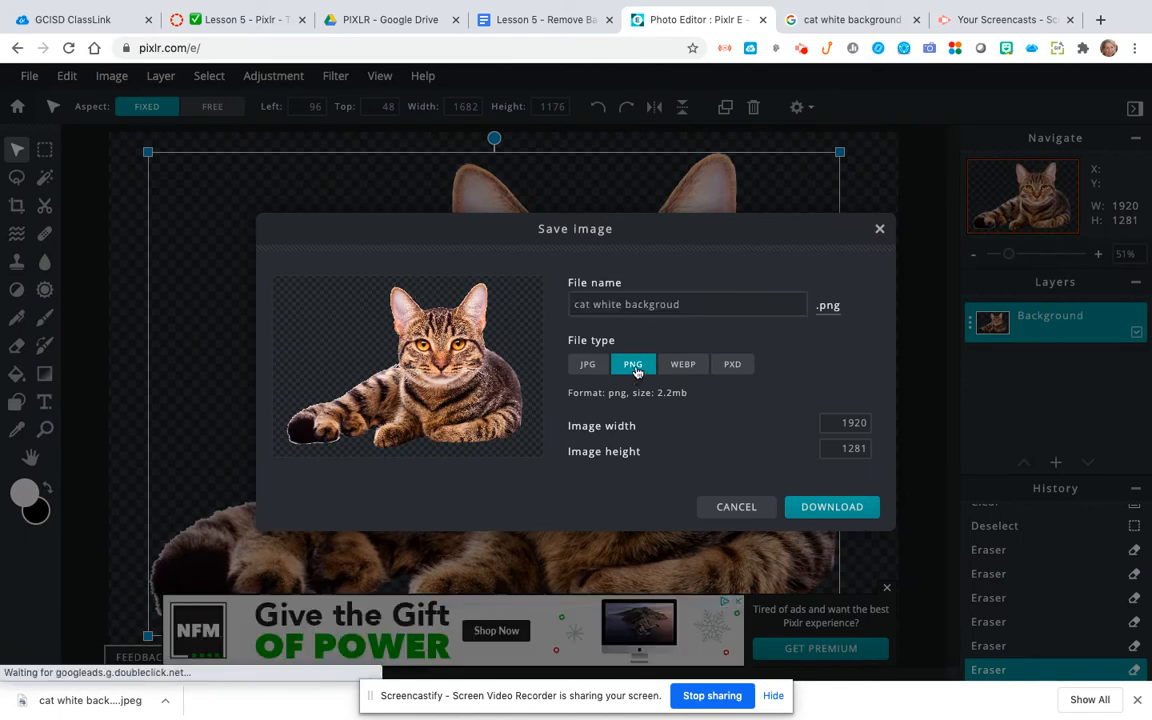
{"action": "left_click", "coordinate": [684, 305]}
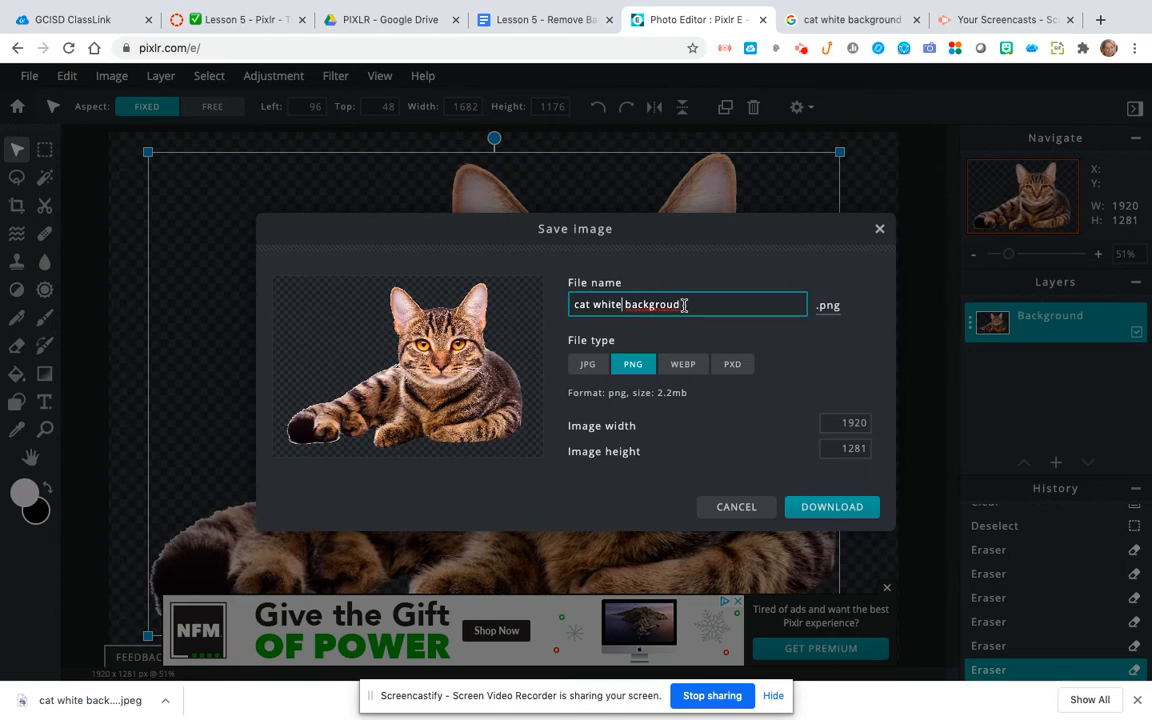
{"action": "key", "text": "ctrl+Left"}
{"action": "key", "text": "ctrl+Left"}
{"action": "type", "text": "remove"}
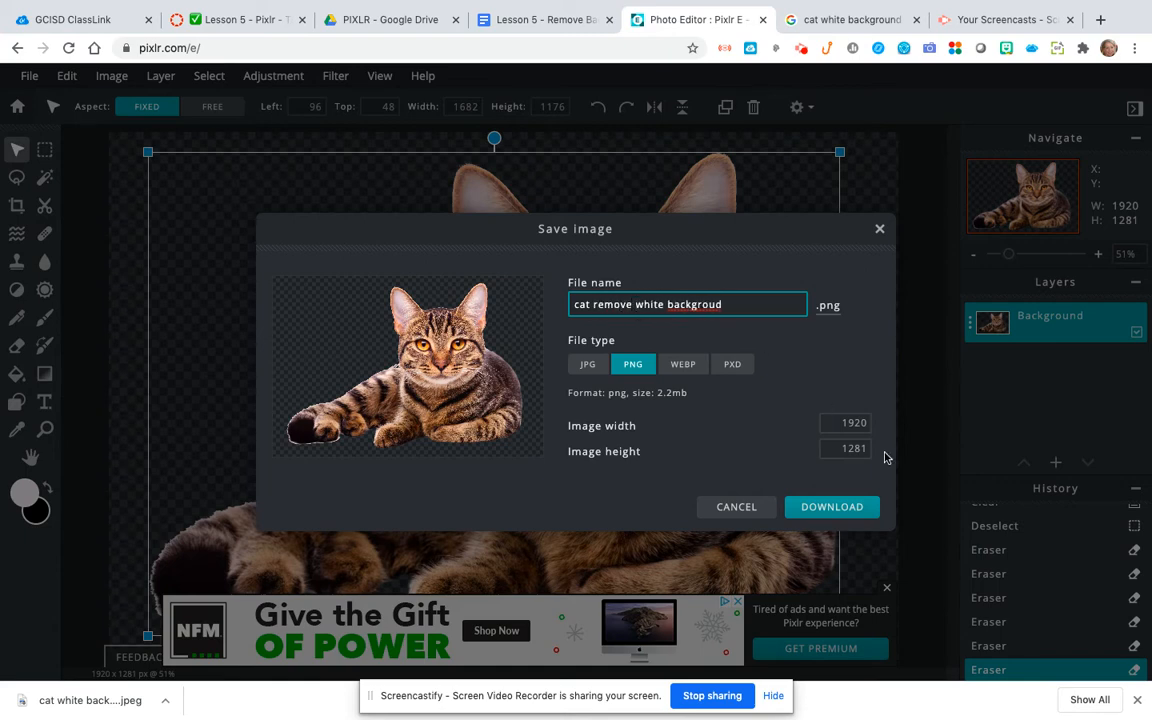
{"action": "left_click", "coordinate": [834, 507]}
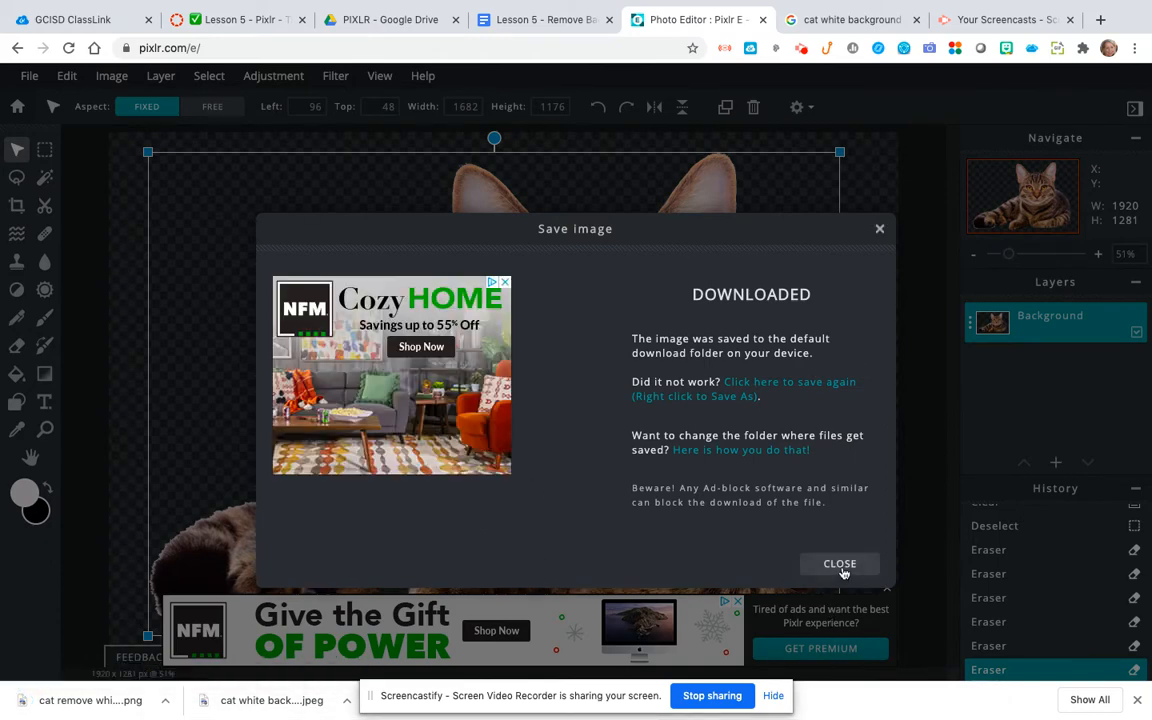
{"action": "left_click", "coordinate": [840, 564]}
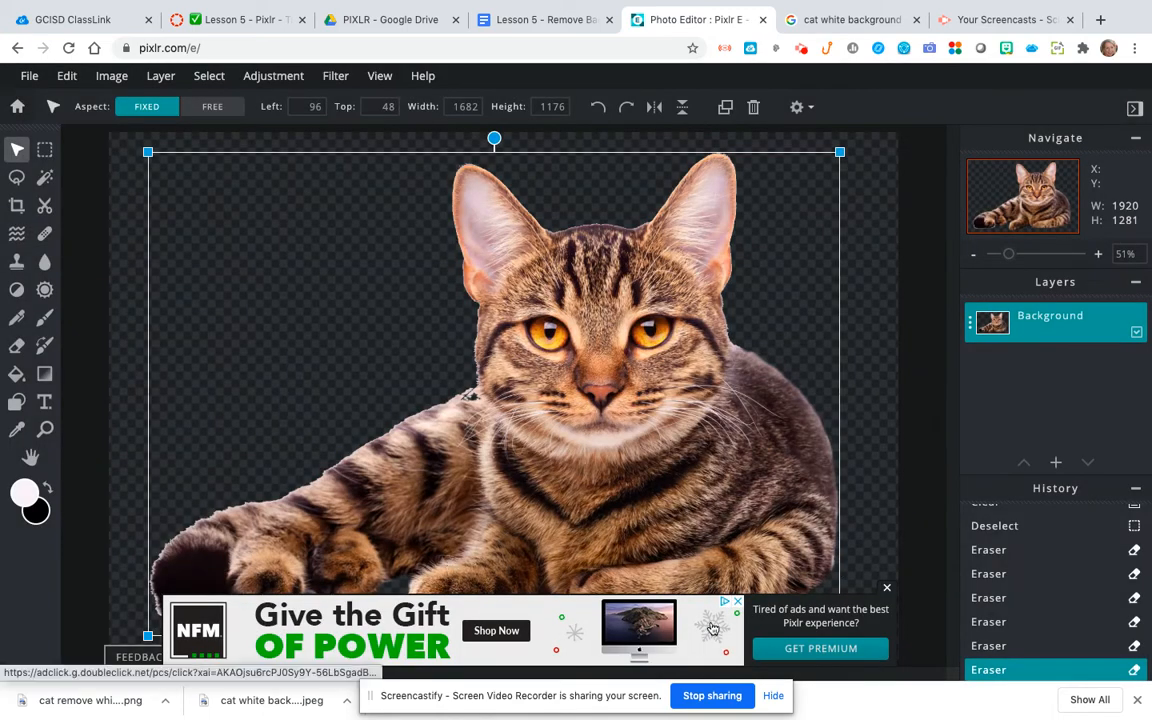
{"action": "left_click", "coordinate": [886, 587]}
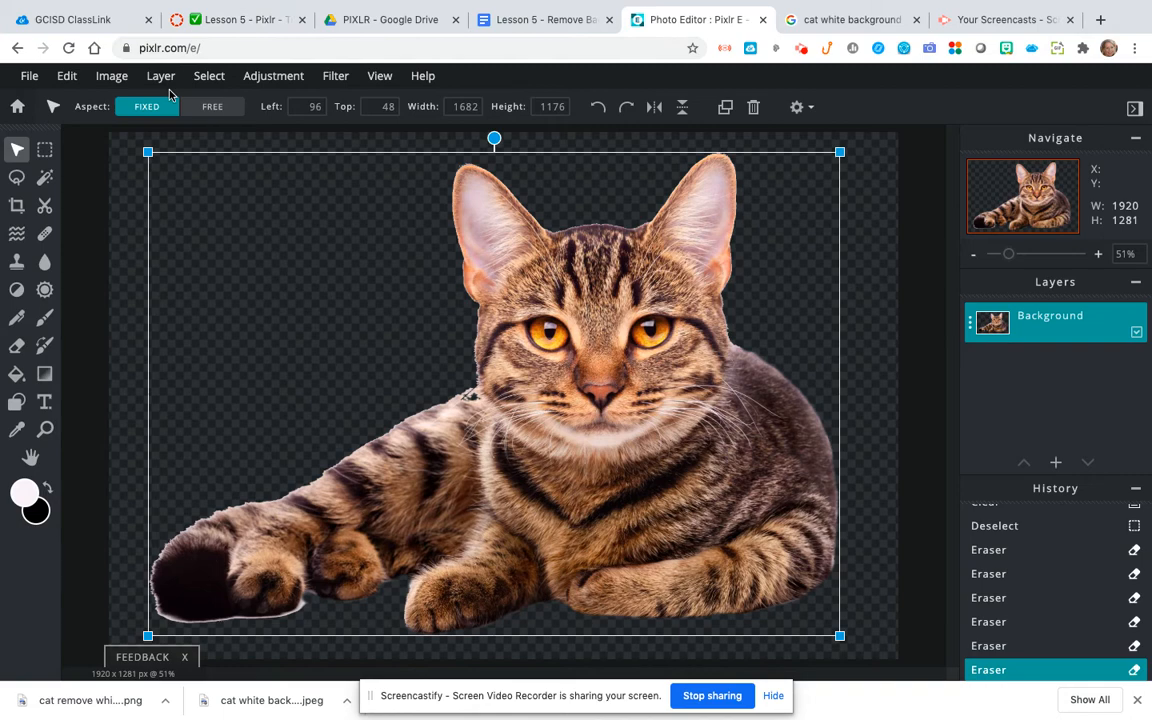
Step: Review Step 2 in the Lesson 5 document and run a Google Images search for "cat"
{"action": "left_click", "coordinate": [551, 22]}
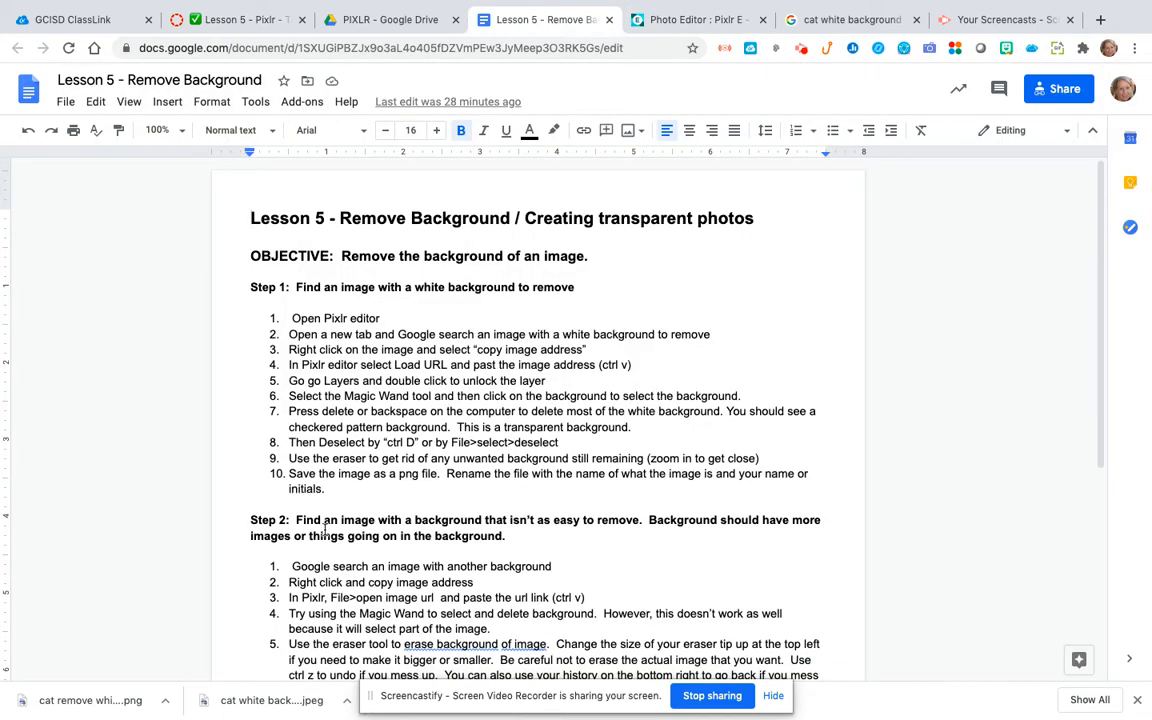
{"action": "scroll", "coordinate": [325, 530], "scroll_direction": "down", "scroll_amount": 3}
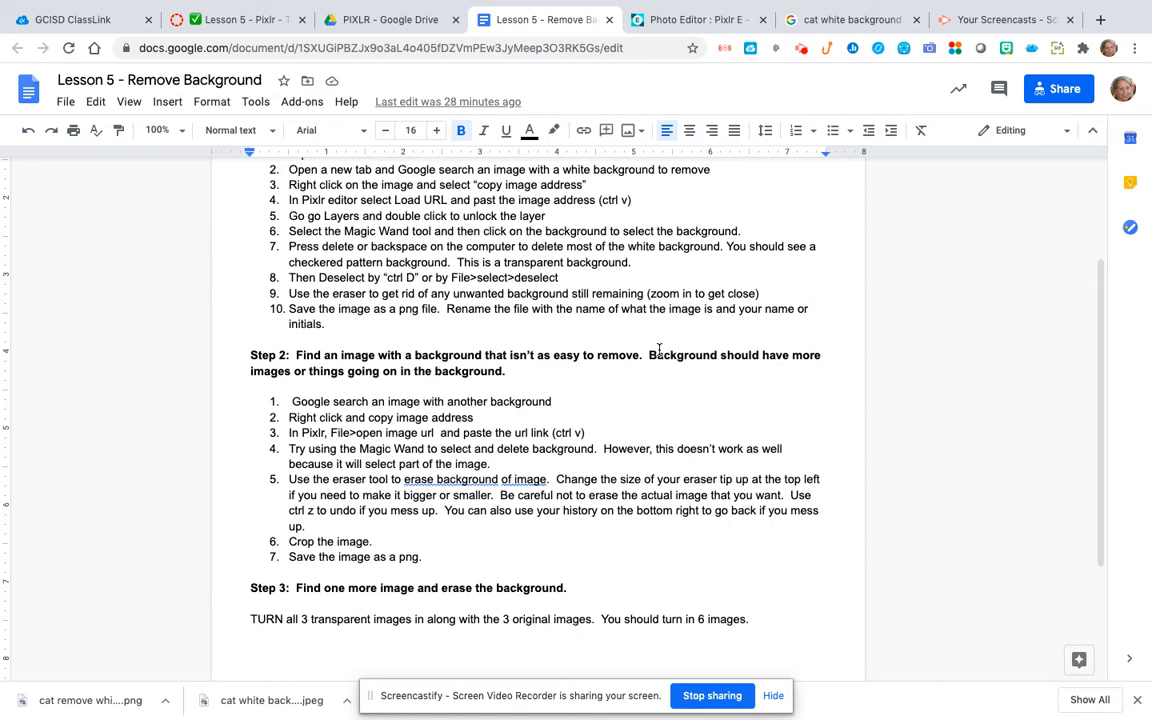
{"action": "left_click", "coordinate": [848, 19]}
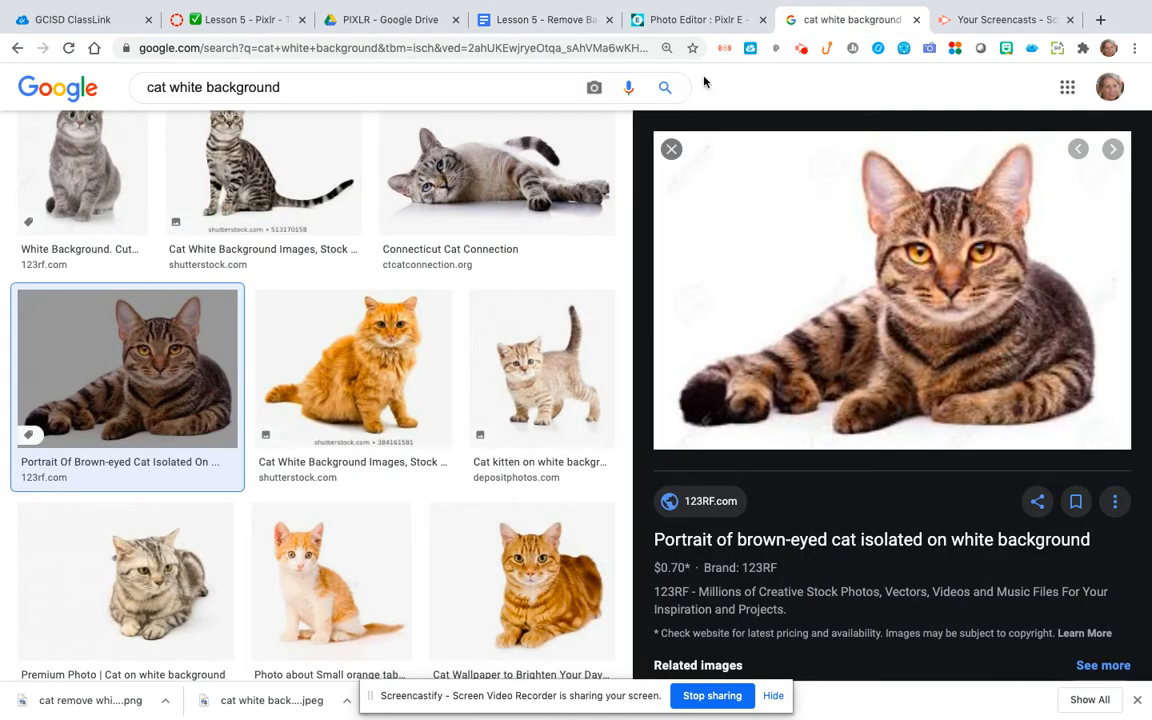
{"action": "left_click_drag", "start_coordinate": [170, 87], "coordinate": [279, 84]}
{"action": "key", "text": "BackSpace"}
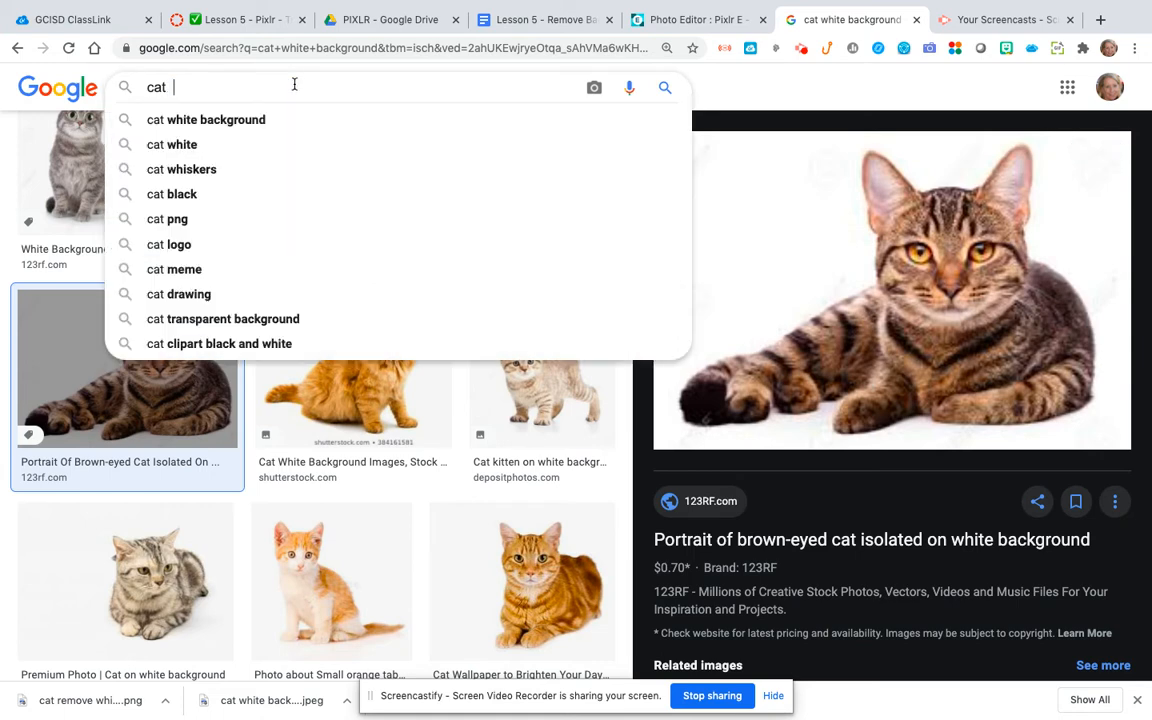
{"action": "key", "text": "Return"}
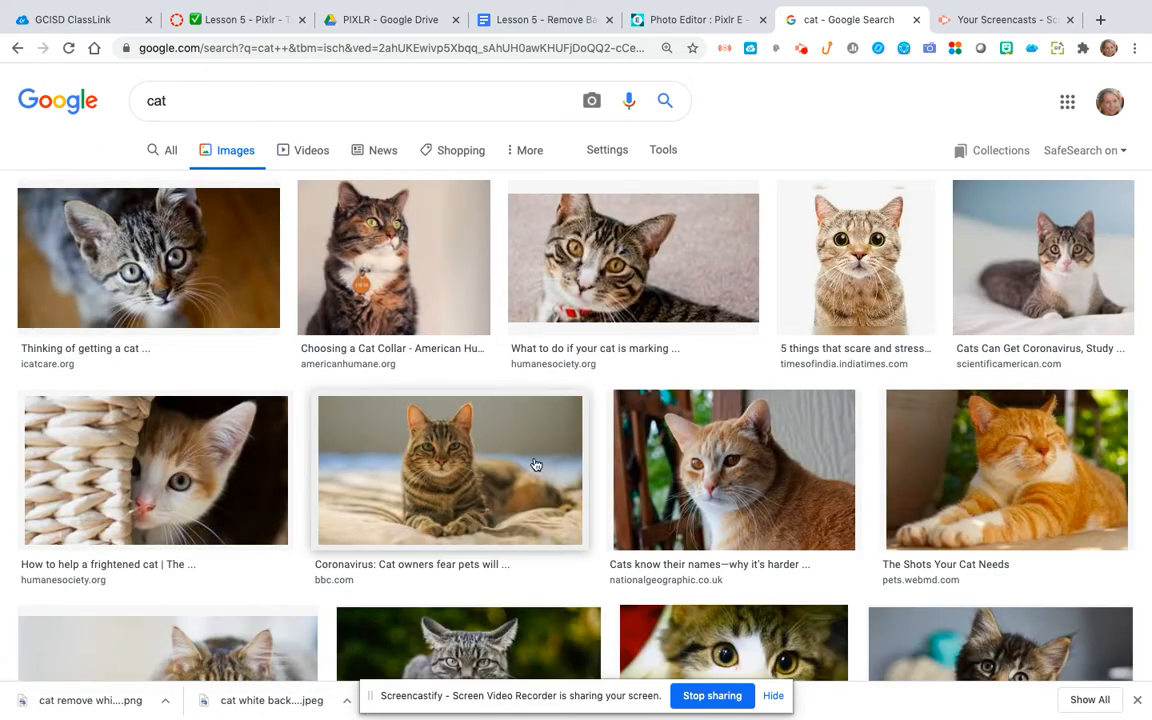
Step: Save the National Geographic orange cat photo to Downloads as a JPEG image named "orange cat"
{"action": "left_click", "coordinate": [645, 450]}
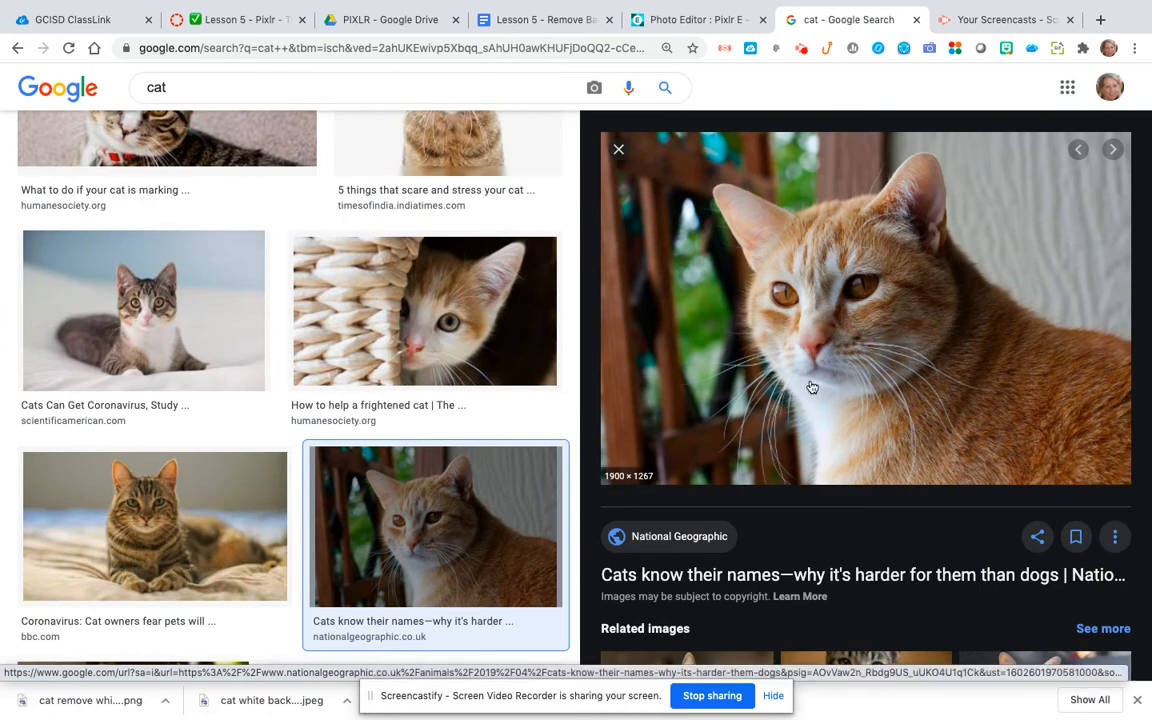
{"action": "right_click", "coordinate": [848, 361]}
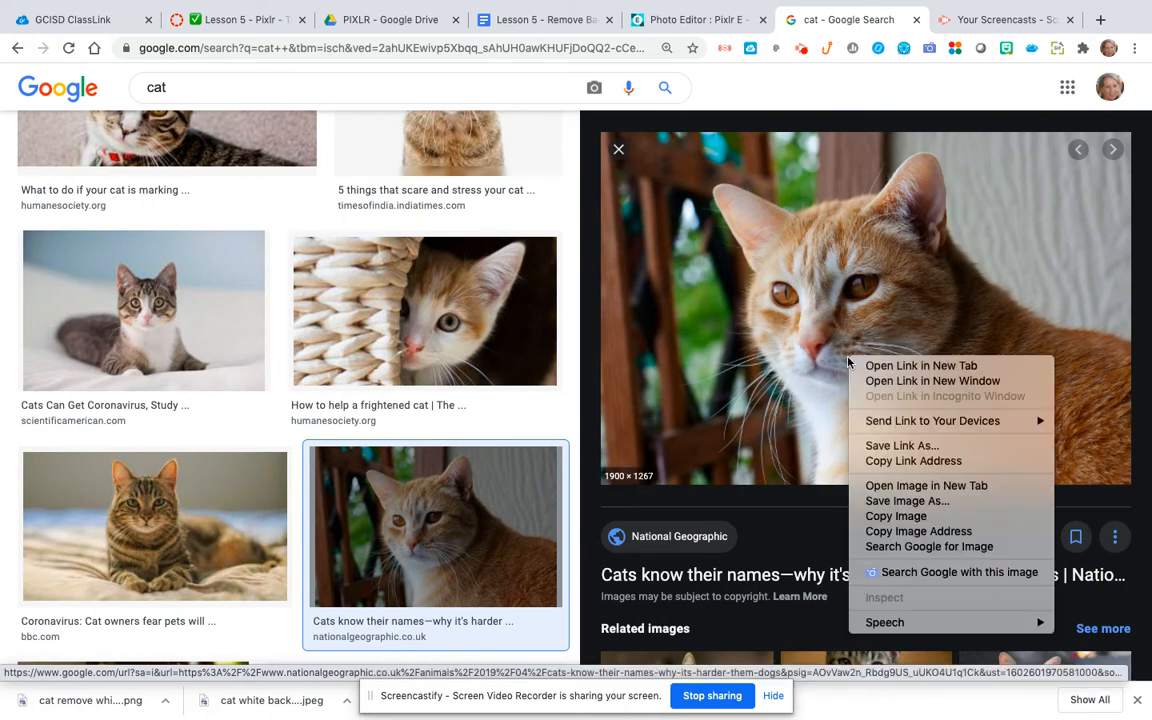
{"action": "left_click", "coordinate": [879, 501]}
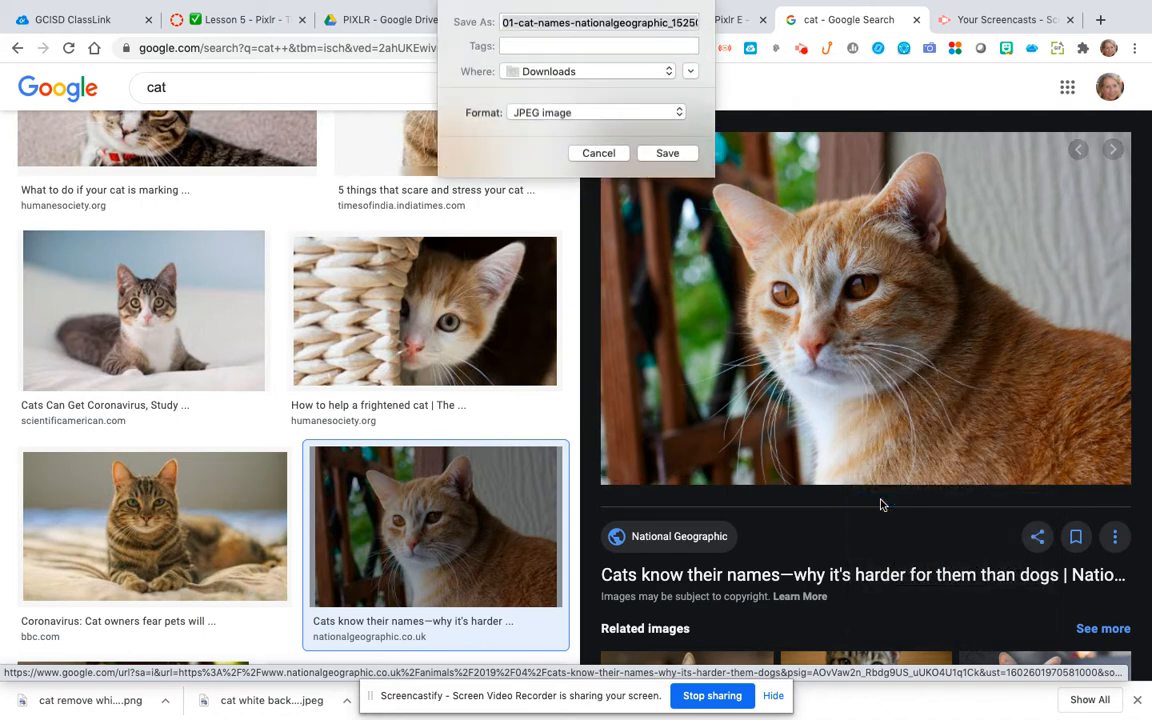
{"action": "type", "text": "orange ca"}
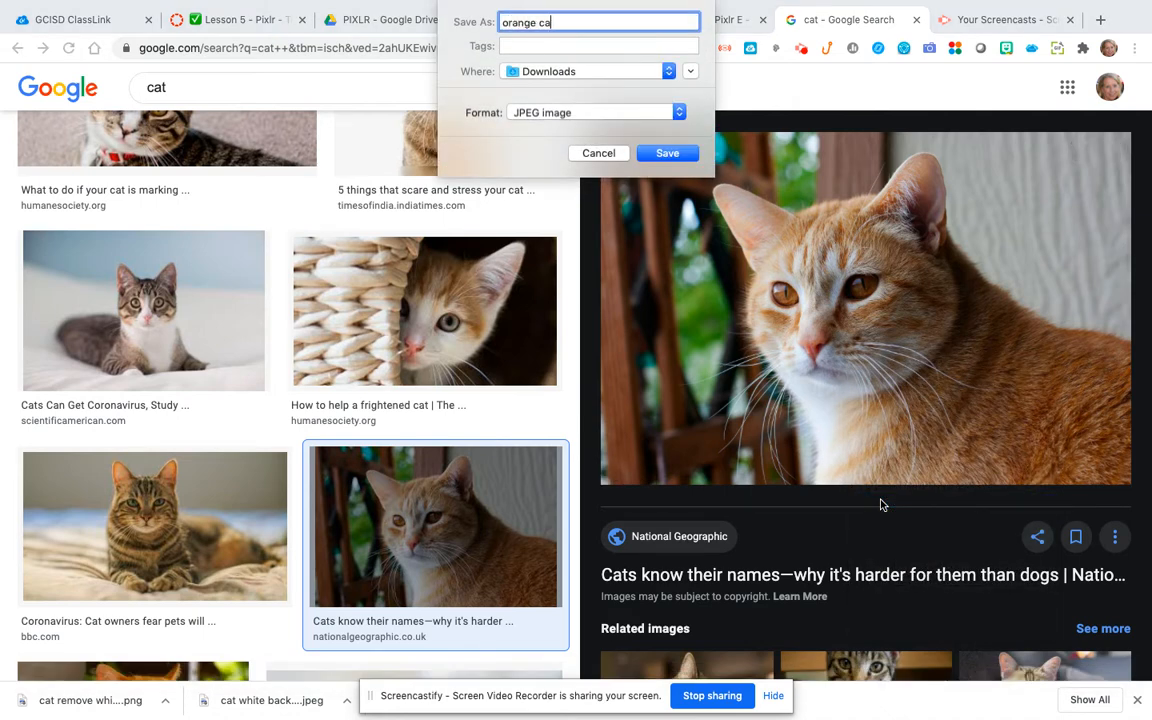
{"action": "type", "text": "t"}
{"action": "key", "text": "Return"}
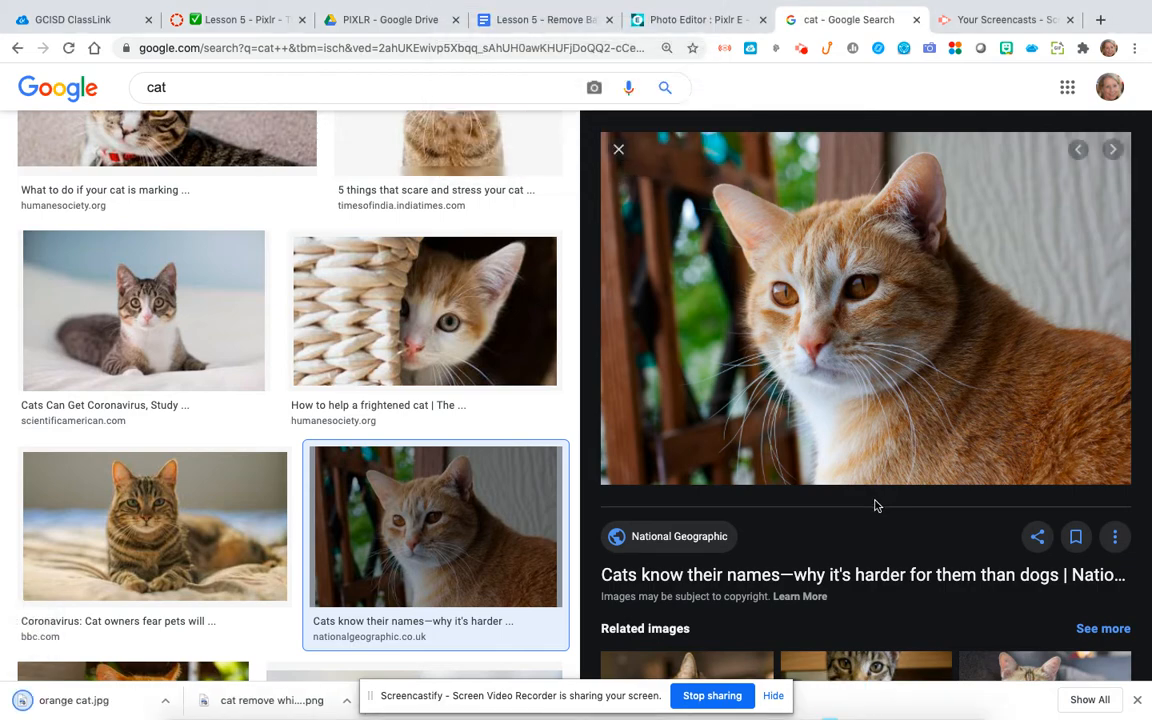
Step: Switch back to Pixlr E and open orange cat.jpg from the Downloads folder
{"action": "left_click", "coordinate": [676, 20]}
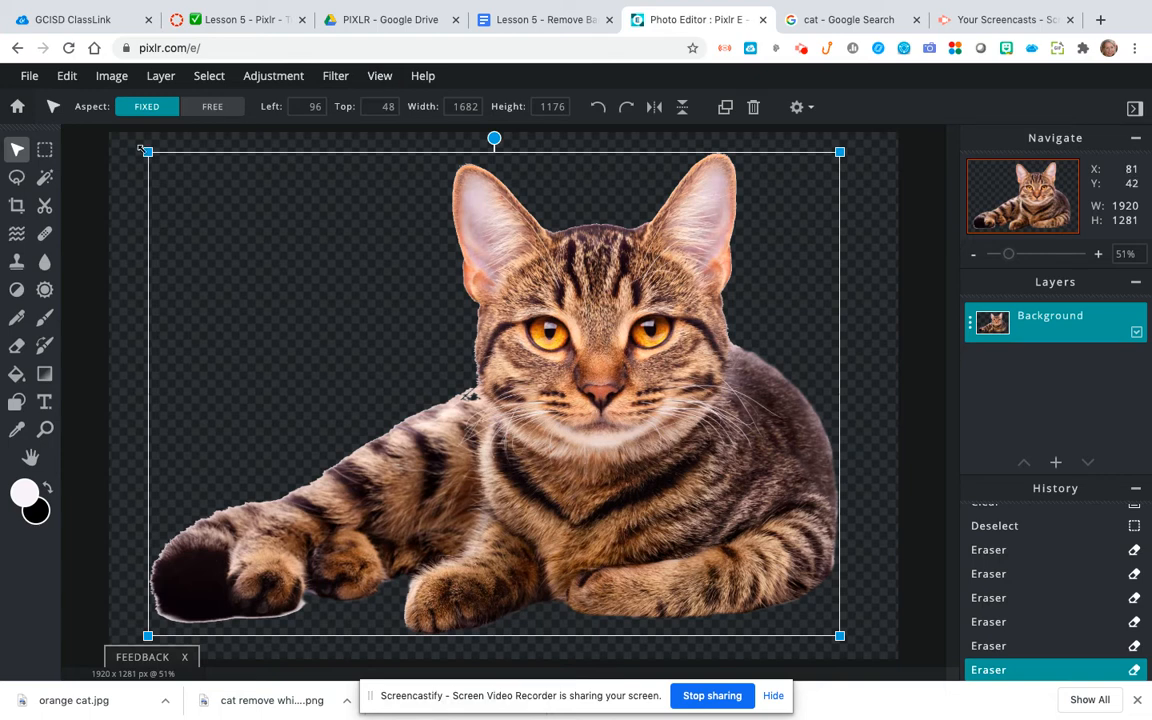
{"action": "left_click", "coordinate": [27, 78]}
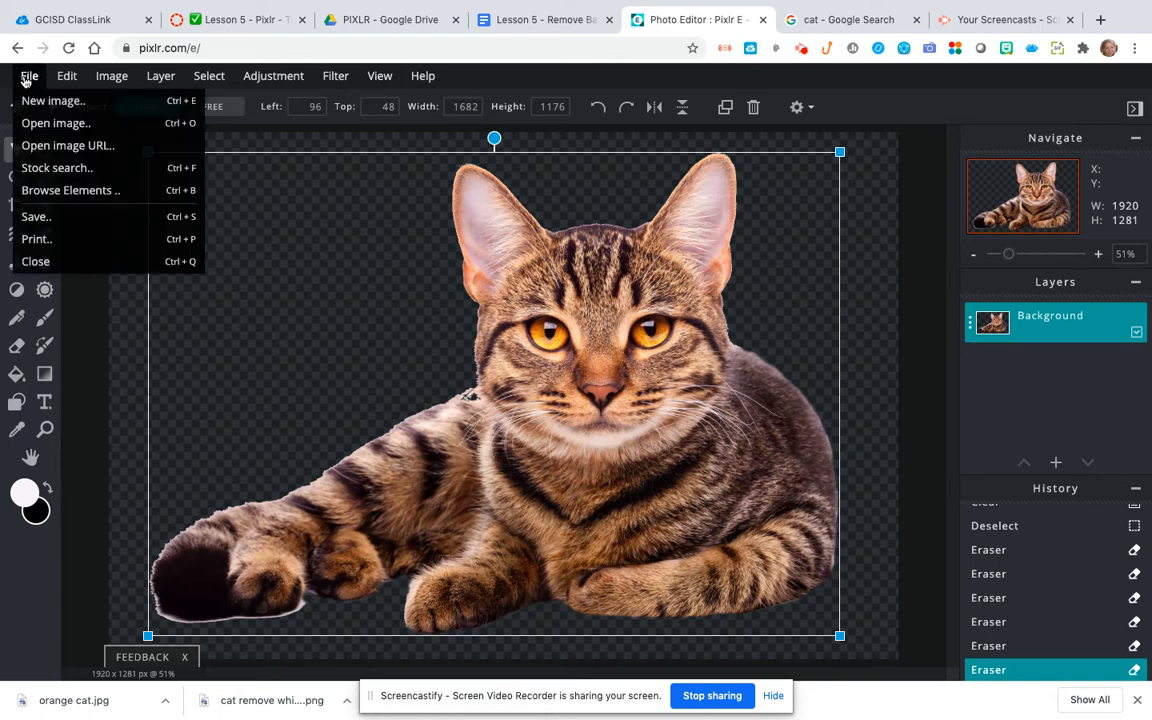
{"action": "left_click", "coordinate": [39, 129]}
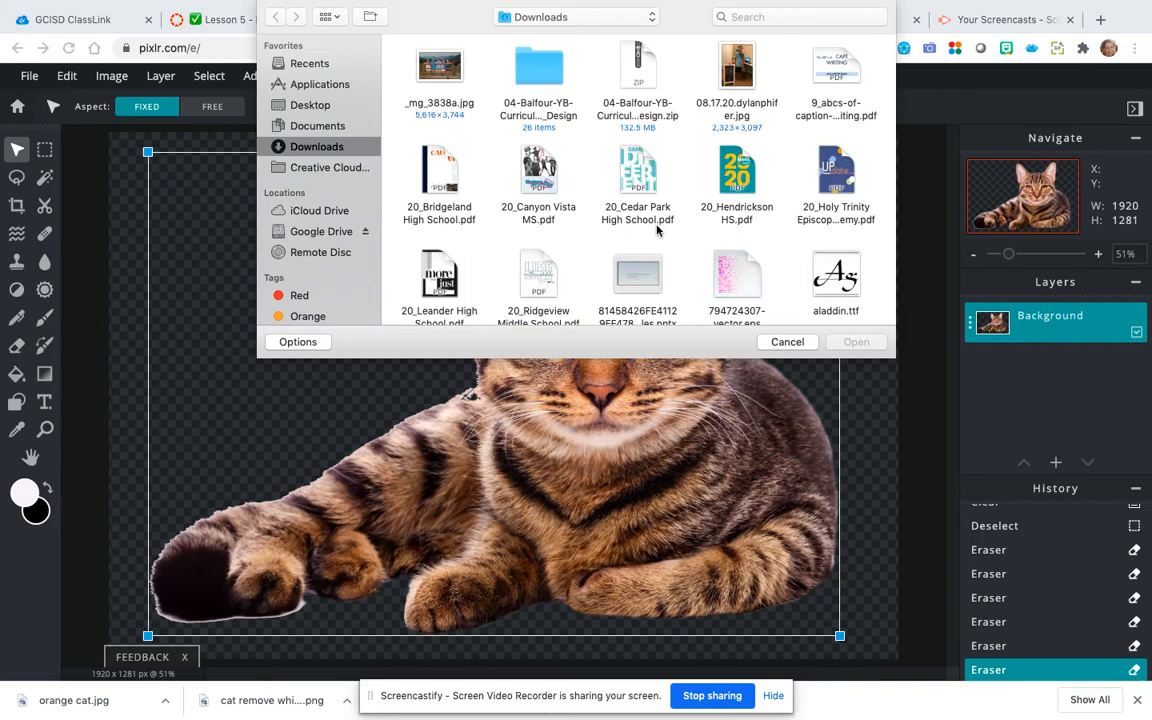
{"action": "scroll", "coordinate": [657, 230], "scroll_direction": "down", "scroll_amount": 15}
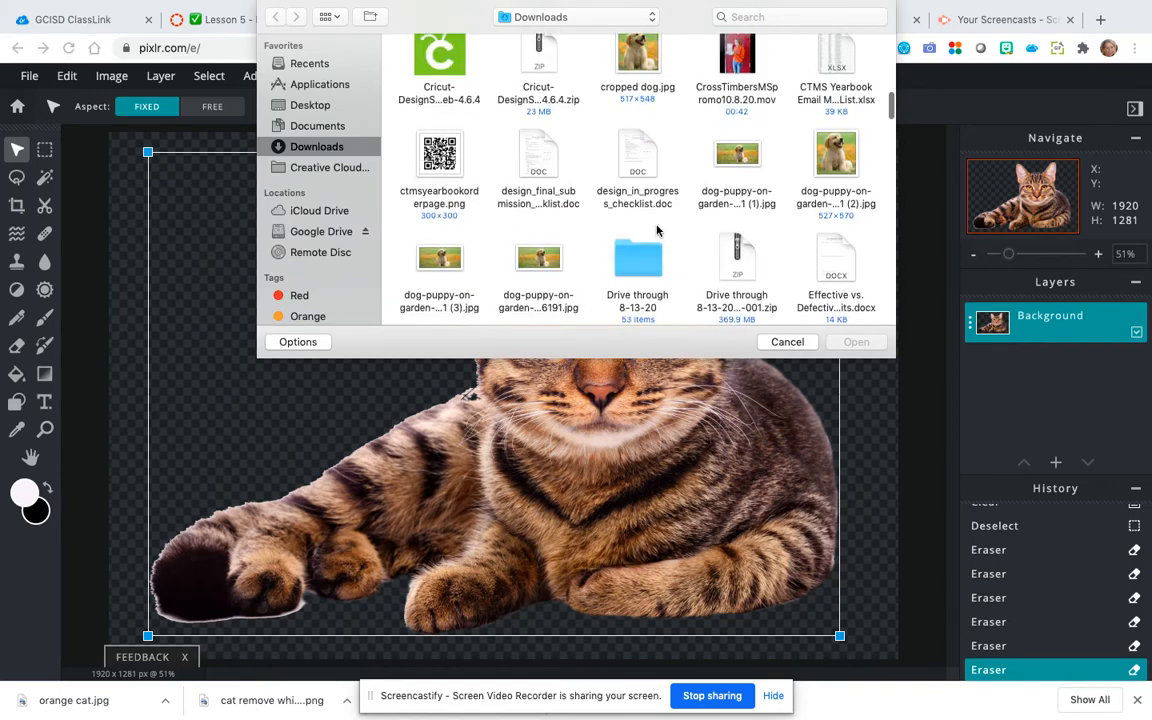
{"action": "scroll", "coordinate": [657, 230], "scroll_direction": "down", "scroll_amount": 15}
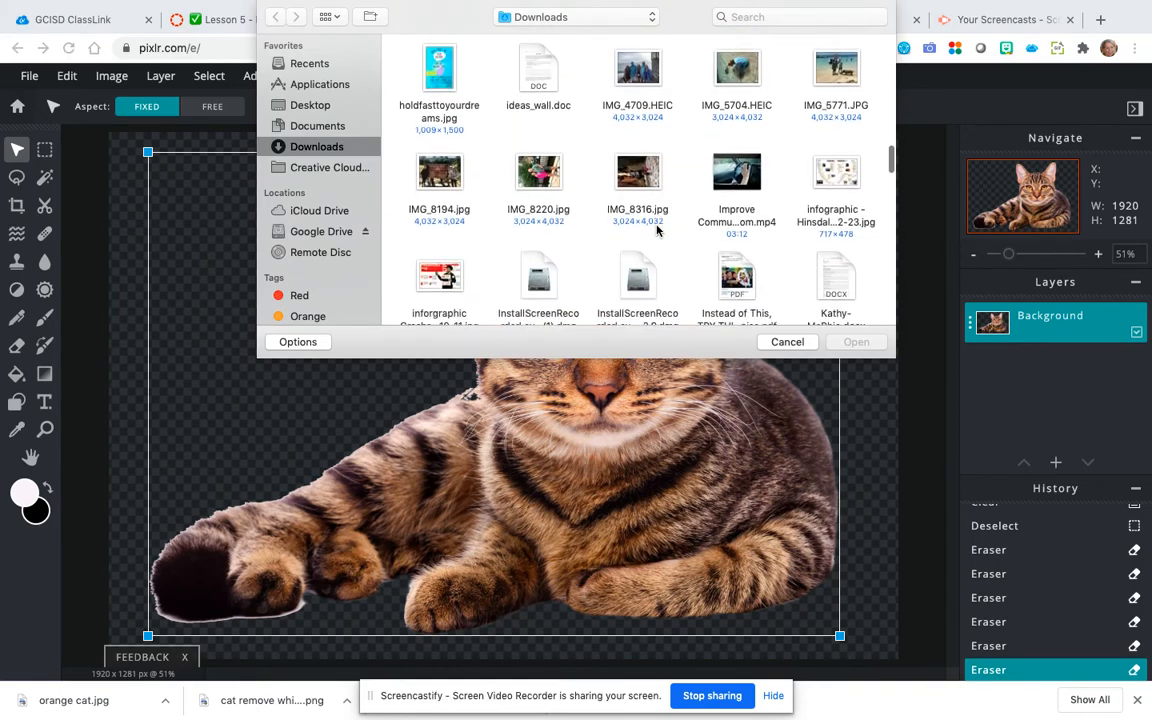
{"action": "scroll", "coordinate": [657, 230], "scroll_direction": "down", "scroll_amount": 15}
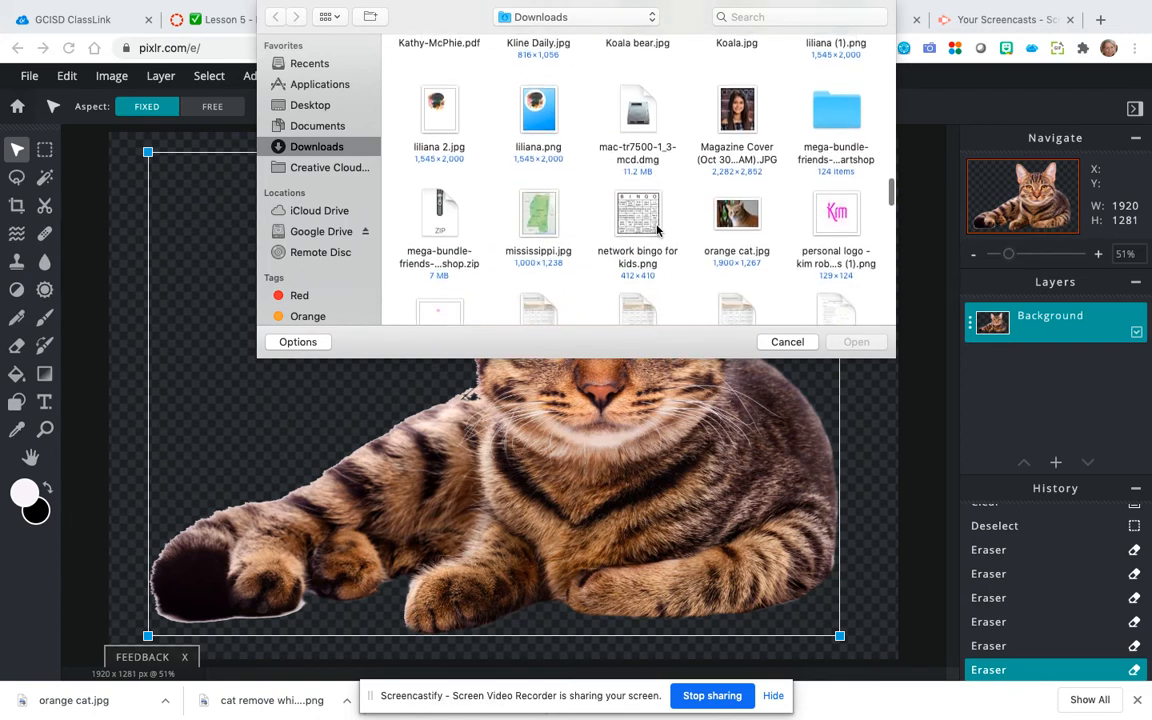
{"action": "scroll", "coordinate": [657, 230], "scroll_direction": "down", "scroll_amount": 2}
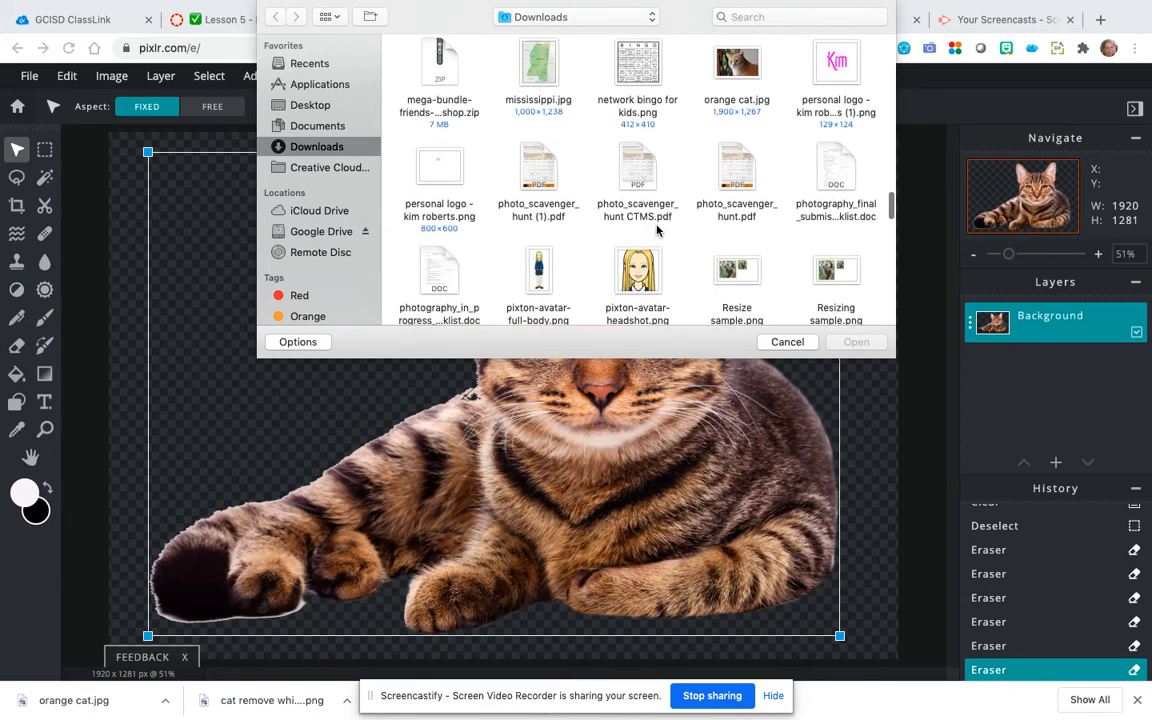
{"action": "left_click", "coordinate": [735, 65]}
{"action": "left_click", "coordinate": [858, 342]}
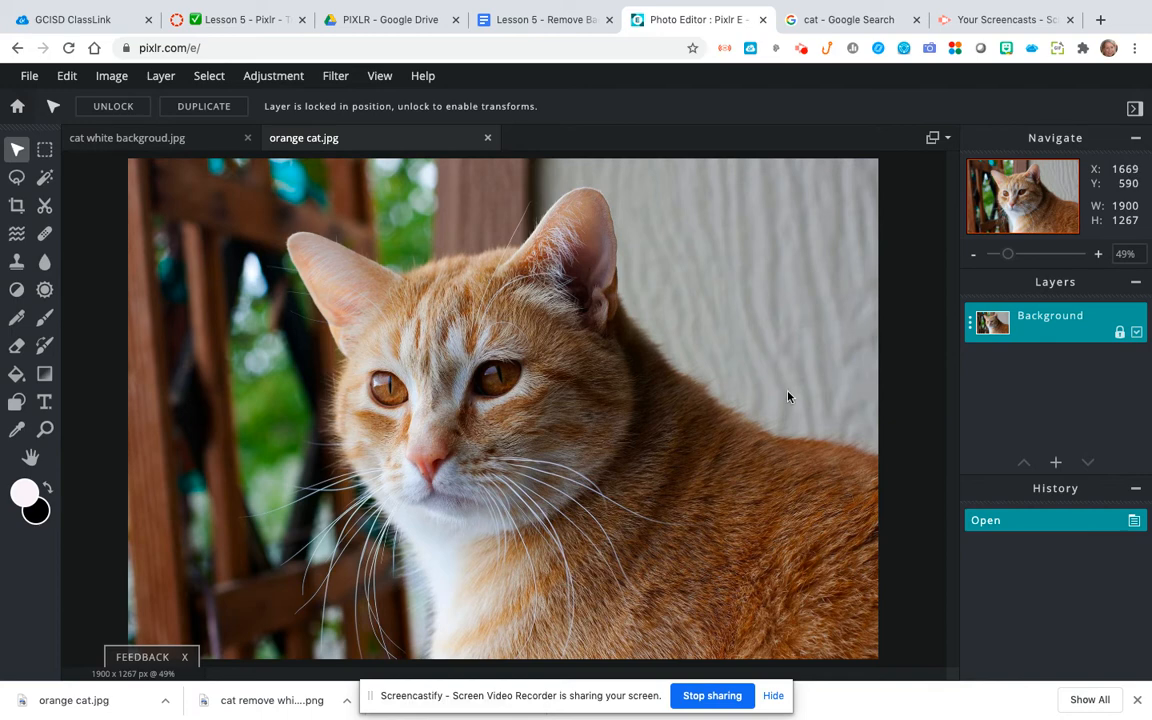
Step: Unlock the Background layer and select the grey wall behind the cat with Wand Select at tolerance 32
{"action": "left_click", "coordinate": [1118, 332]}
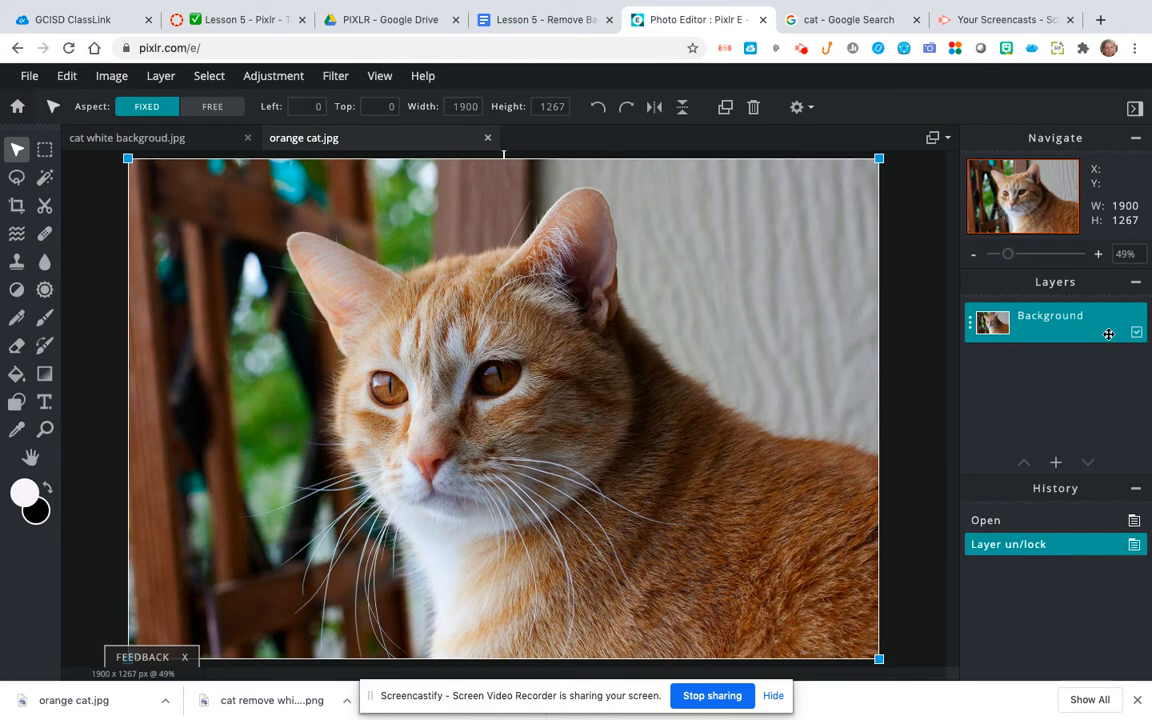
{"action": "left_click", "coordinate": [43, 180]}
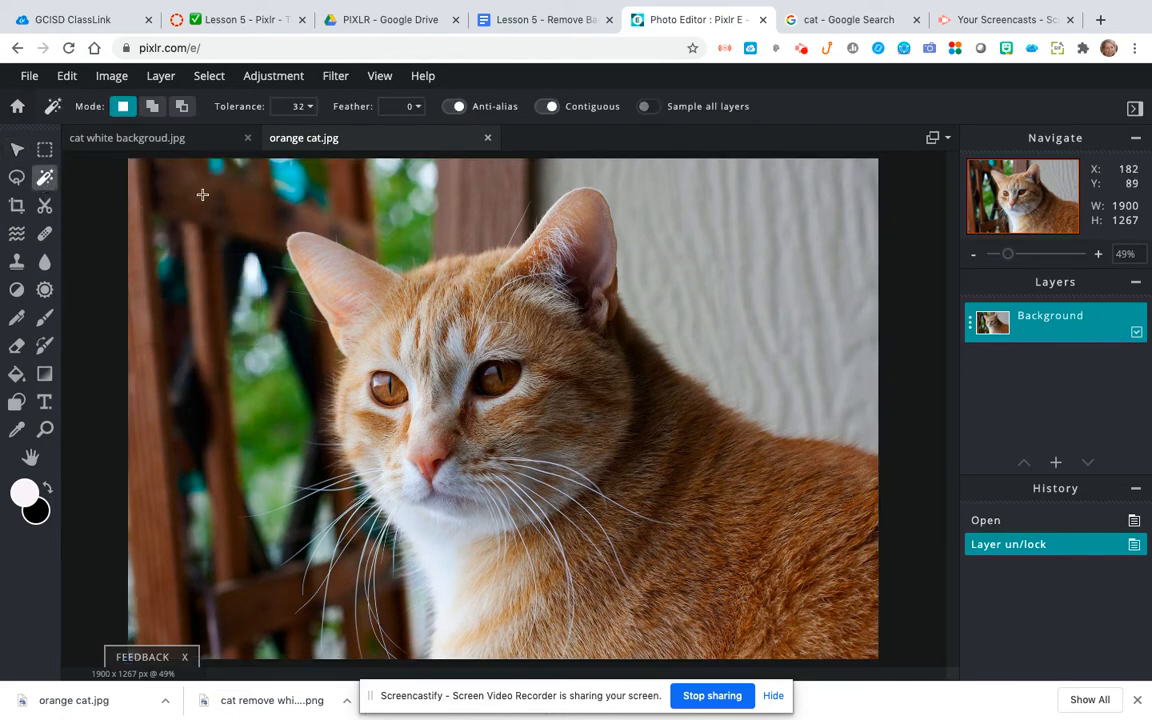
{"action": "left_click", "coordinate": [814, 207]}
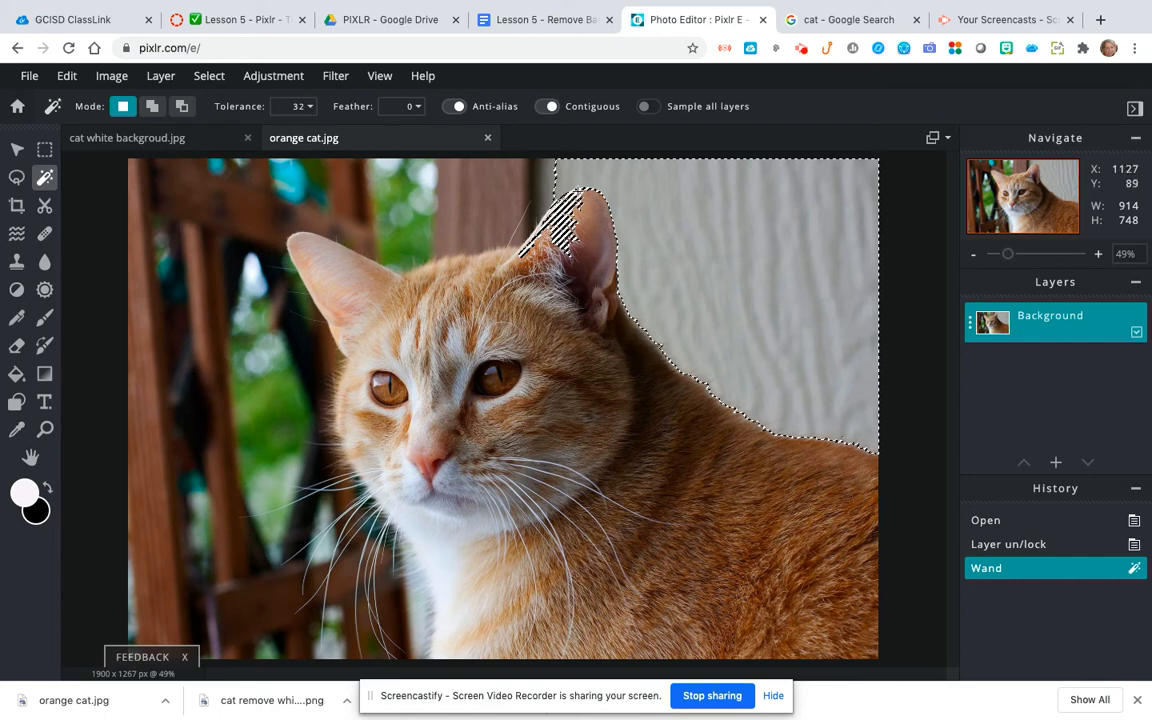
Step: Select and delete the wooden lattice, the brown post between the ears and the outer wood strip with Wand Select at tolerance 32
{"action": "left_click", "coordinate": [177, 190]}
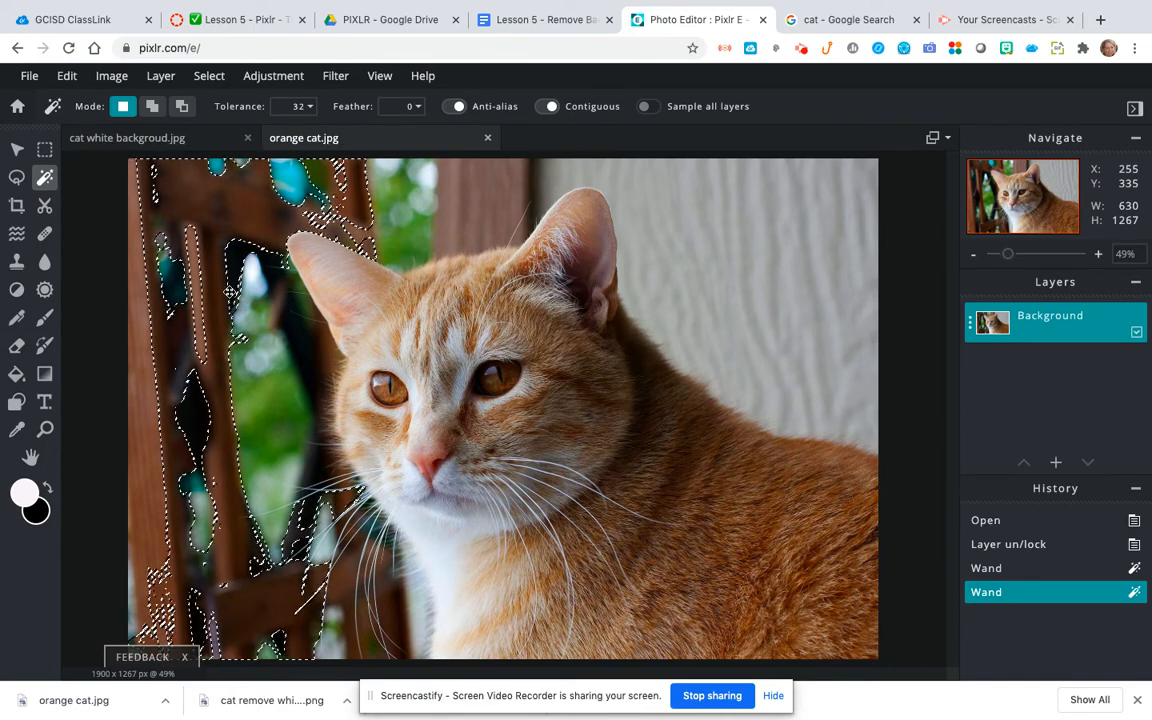
{"action": "key", "text": "Delete"}
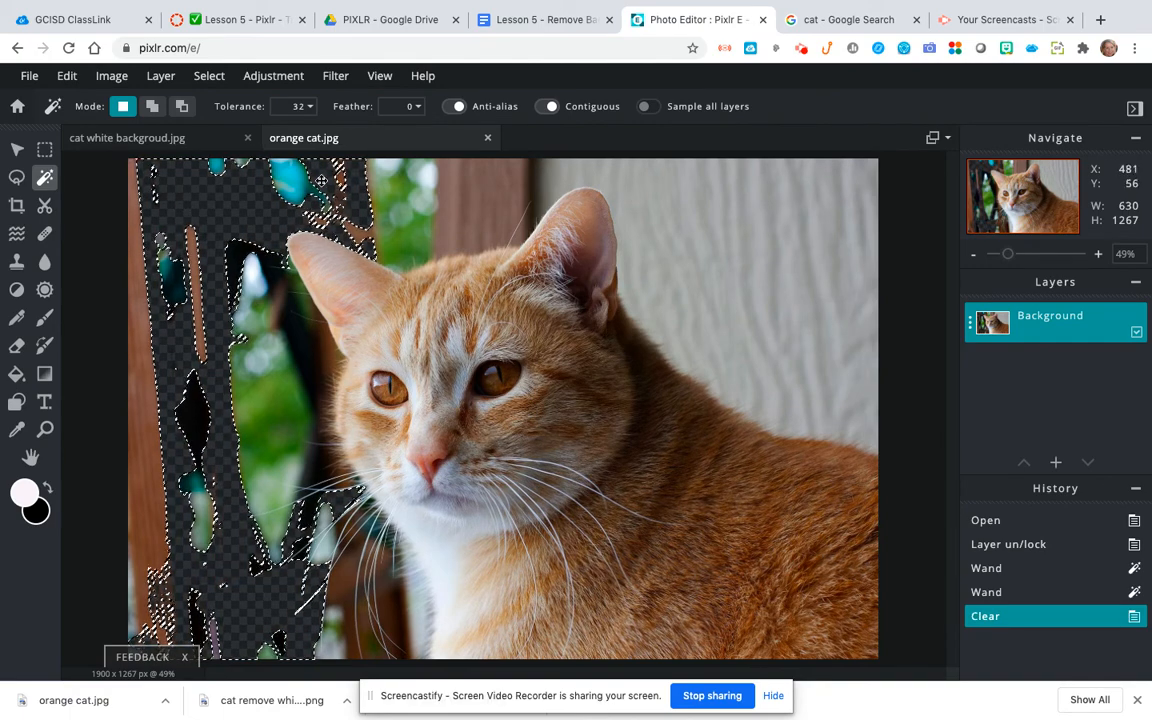
{"action": "left_click", "coordinate": [460, 186]}
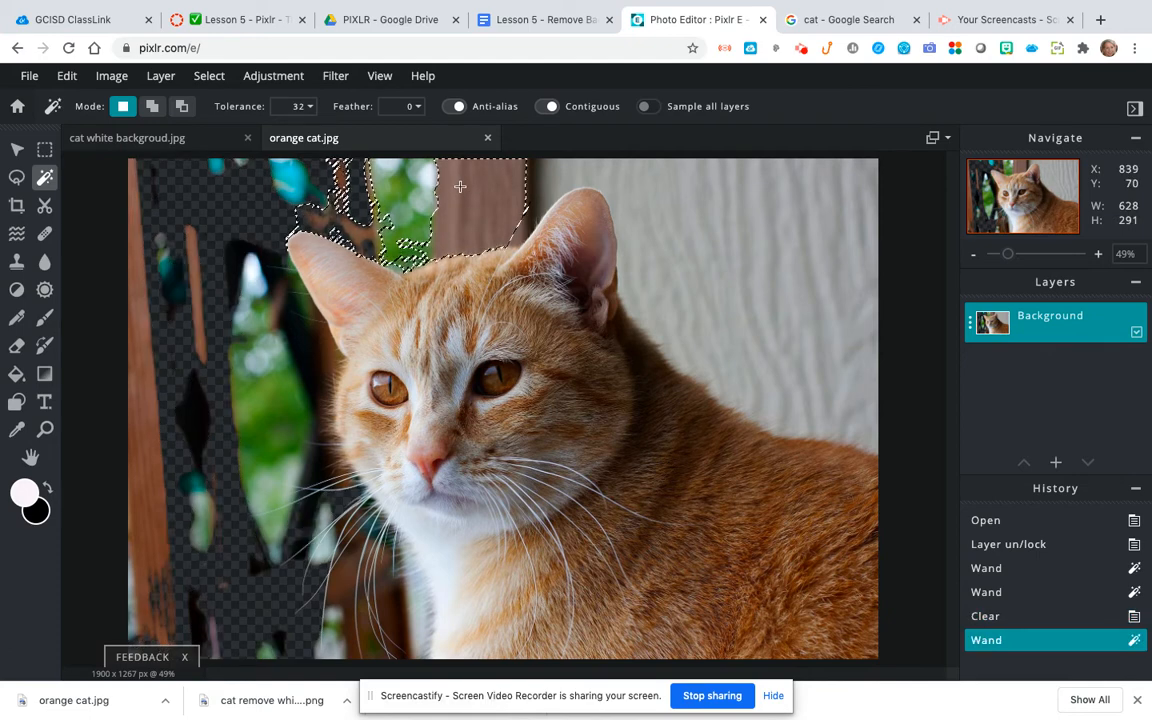
{"action": "key", "text": "Delete"}
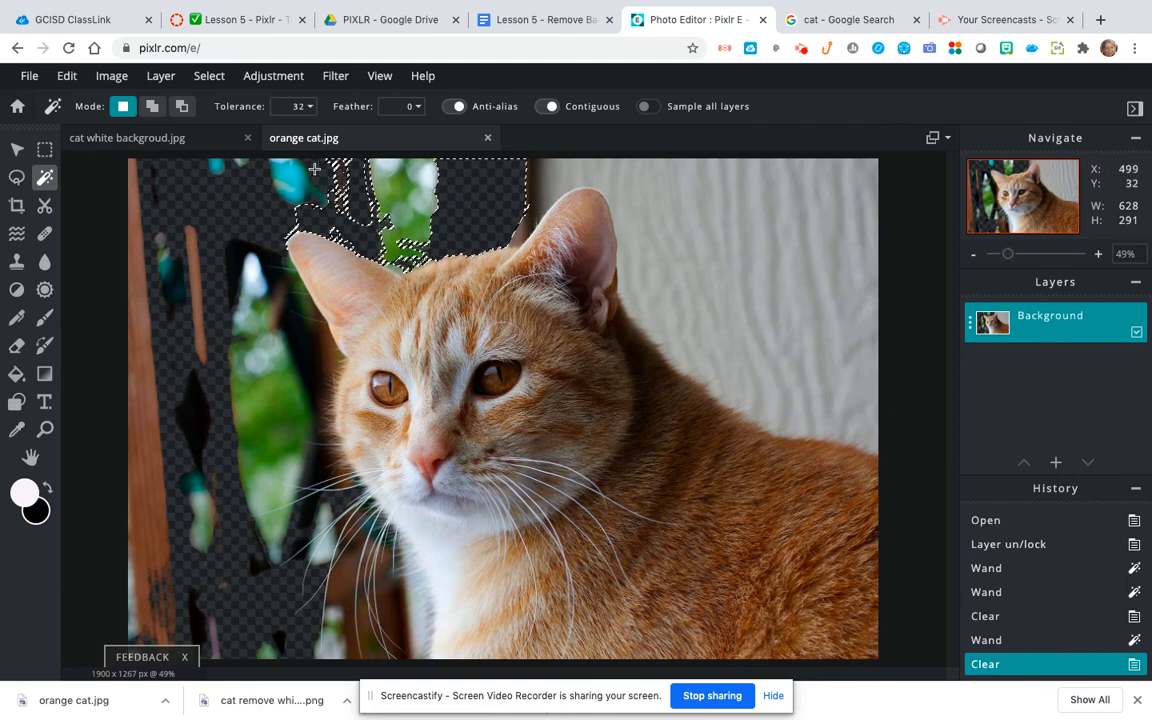
{"action": "left_click", "coordinate": [147, 448]}
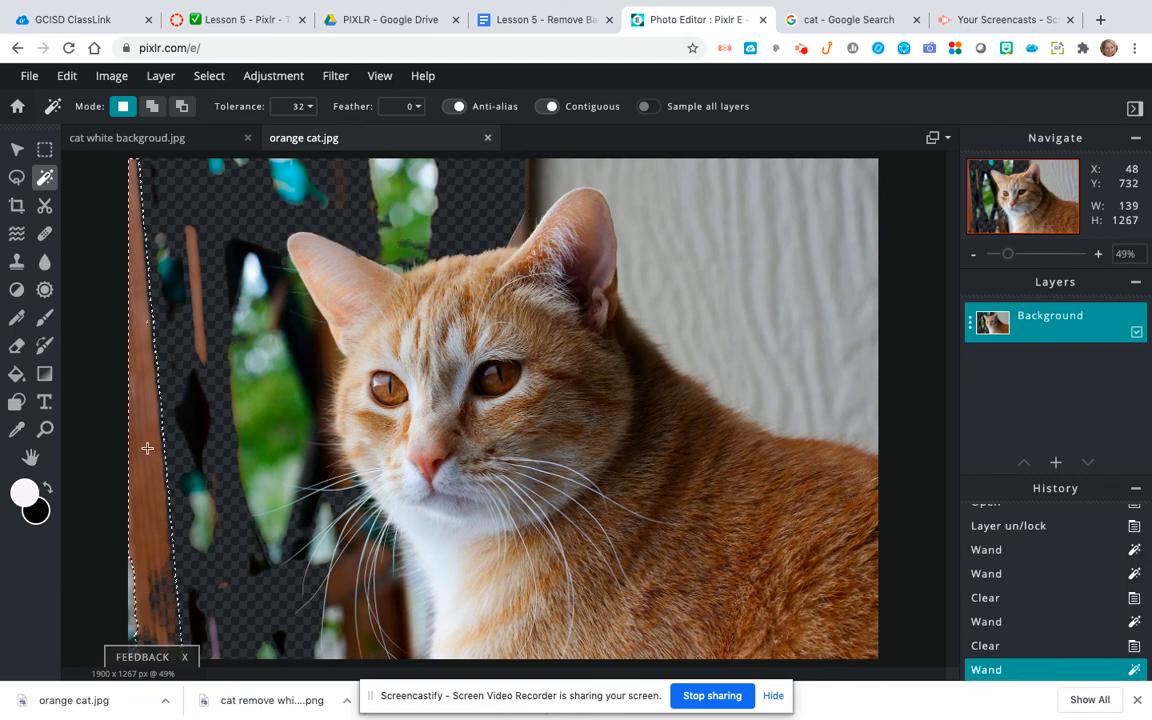
{"action": "key", "text": "Delete"}
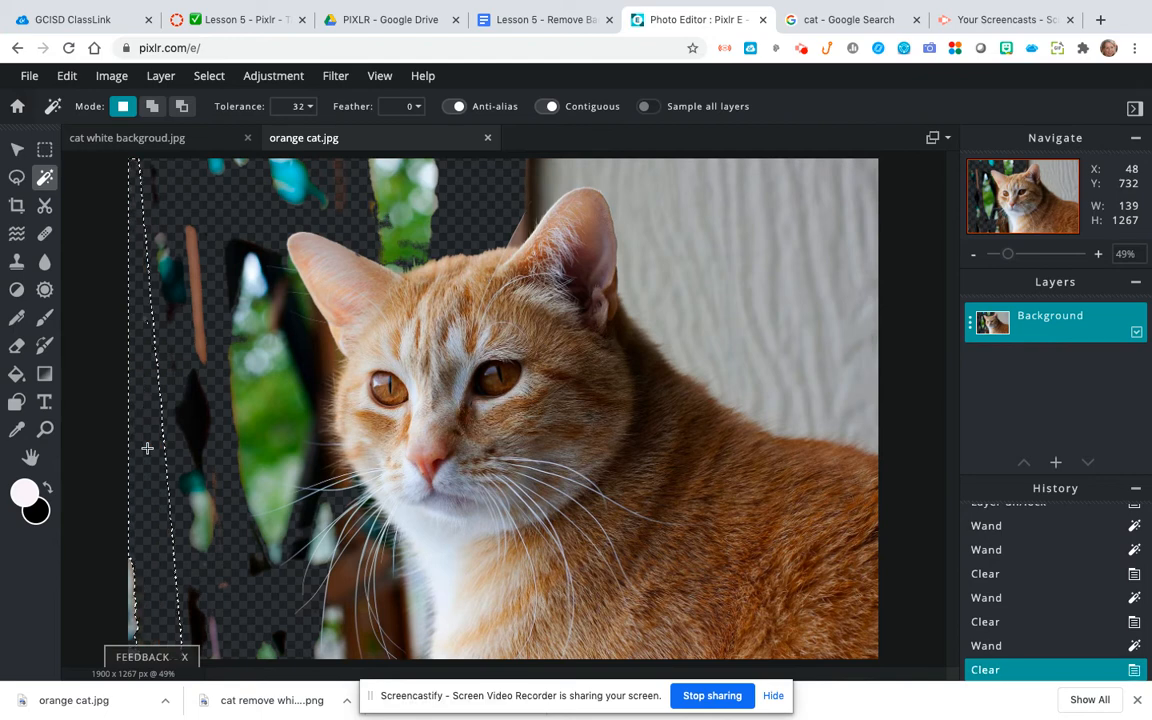
Step: Remove the thin leftover wood strip and two green foliage patches beside the cat's face with Wand Select
{"action": "left_click", "coordinate": [200, 337]}
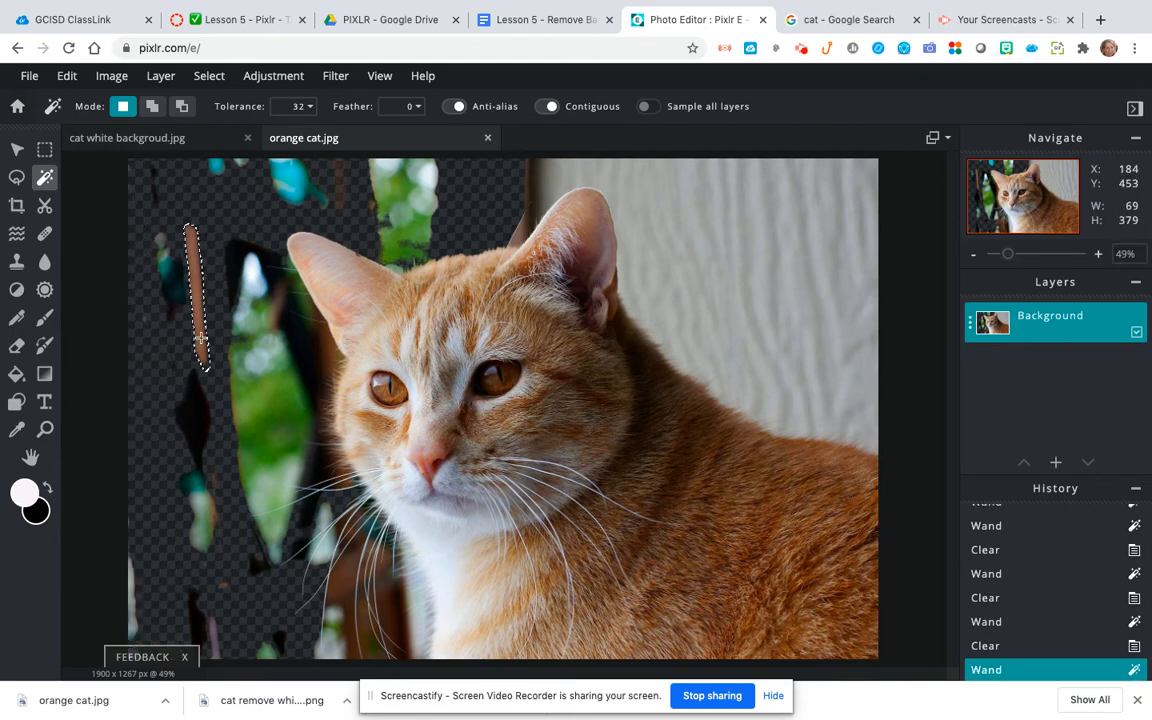
{"action": "key", "text": "Delete"}
{"action": "left_click", "coordinate": [247, 370]}
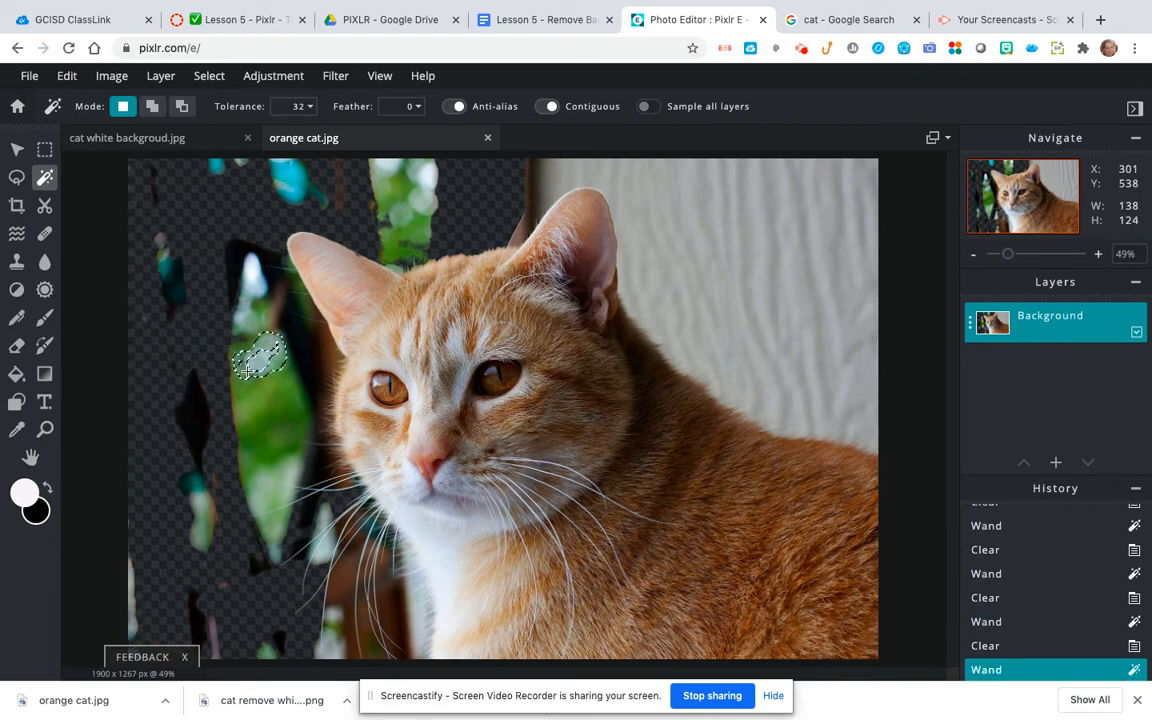
{"action": "key", "text": "Delete"}
{"action": "left_click", "coordinate": [262, 405]}
{"action": "key", "text": "Delete"}
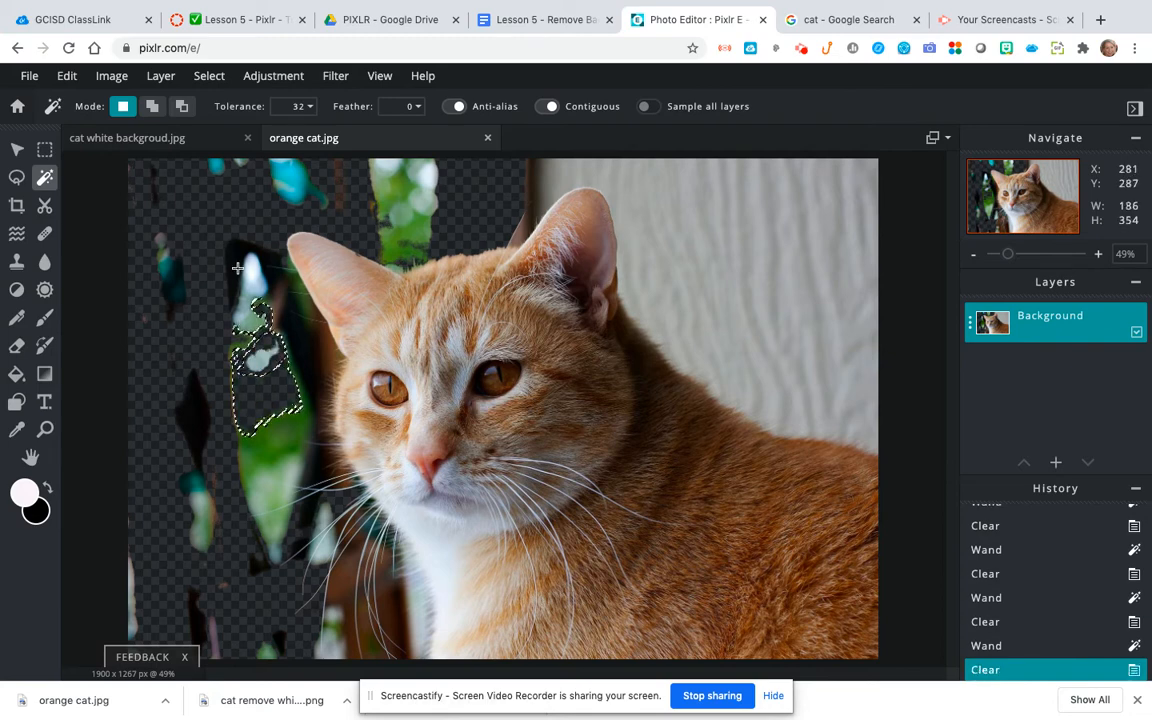
Step: Deselect the foliage selection and erase some of the dark background beside the cat's ear with the 36 px Eraser
{"action": "left_click", "coordinate": [17, 347]}
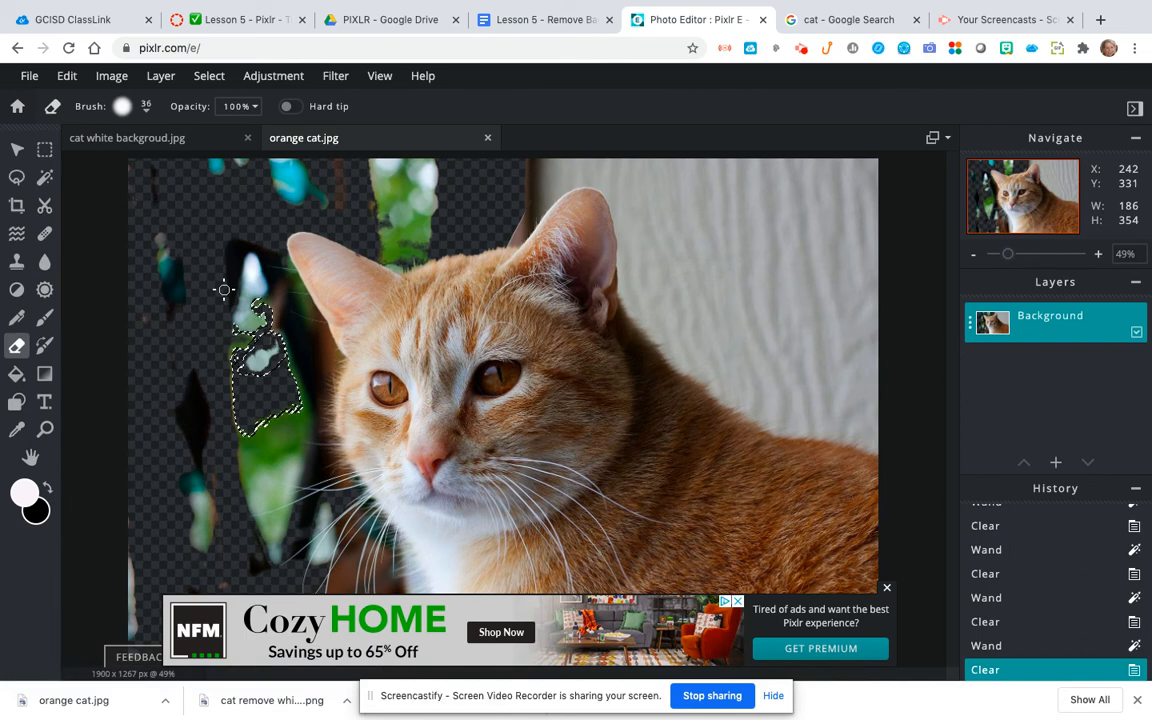
{"action": "left_click", "coordinate": [209, 76]}
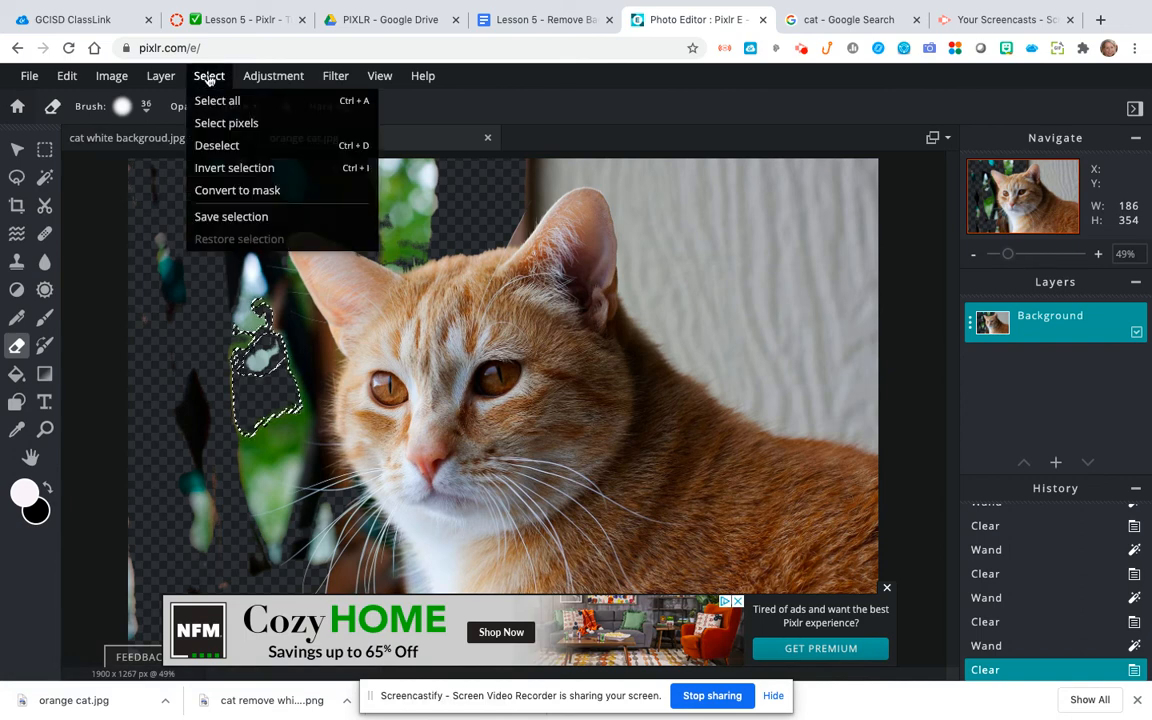
{"action": "left_click", "coordinate": [212, 146]}
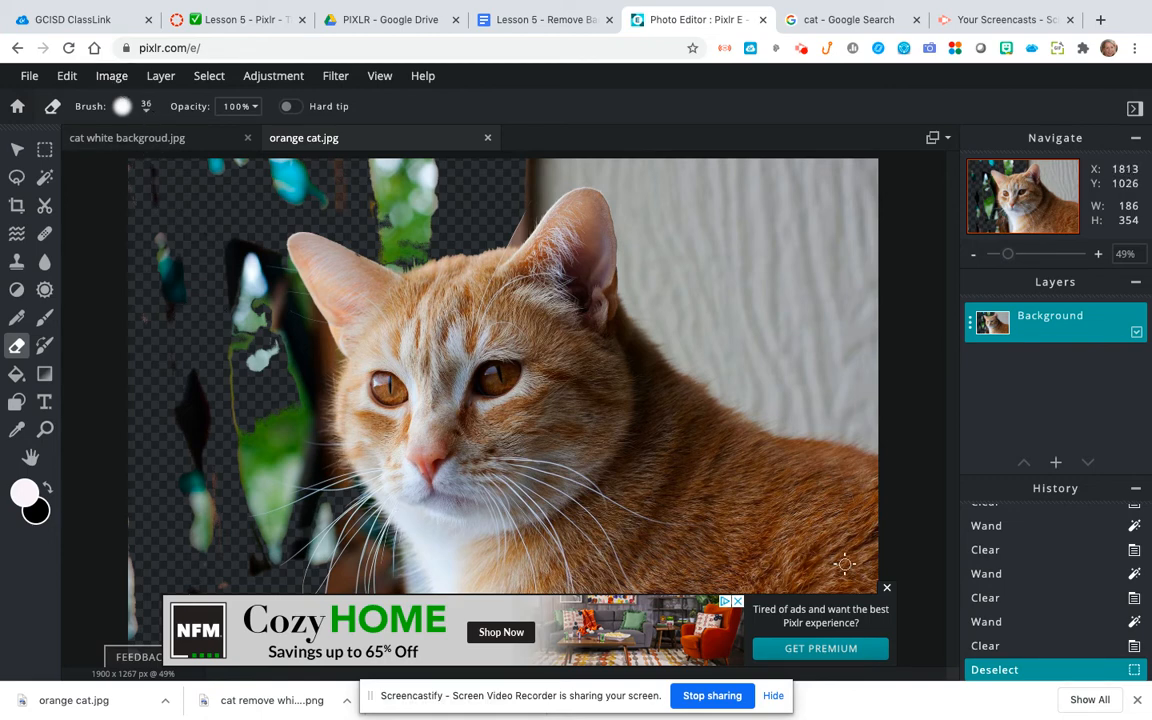
{"action": "left_click", "coordinate": [887, 589]}
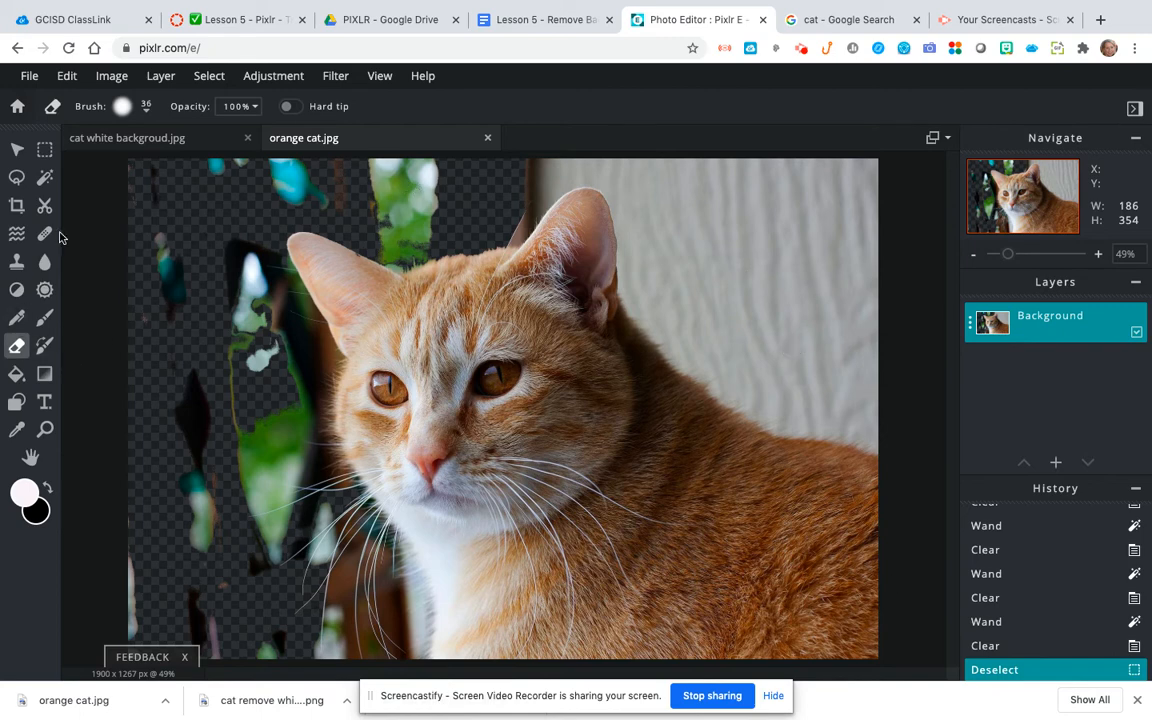
{"action": "left_click", "coordinate": [45, 177]}
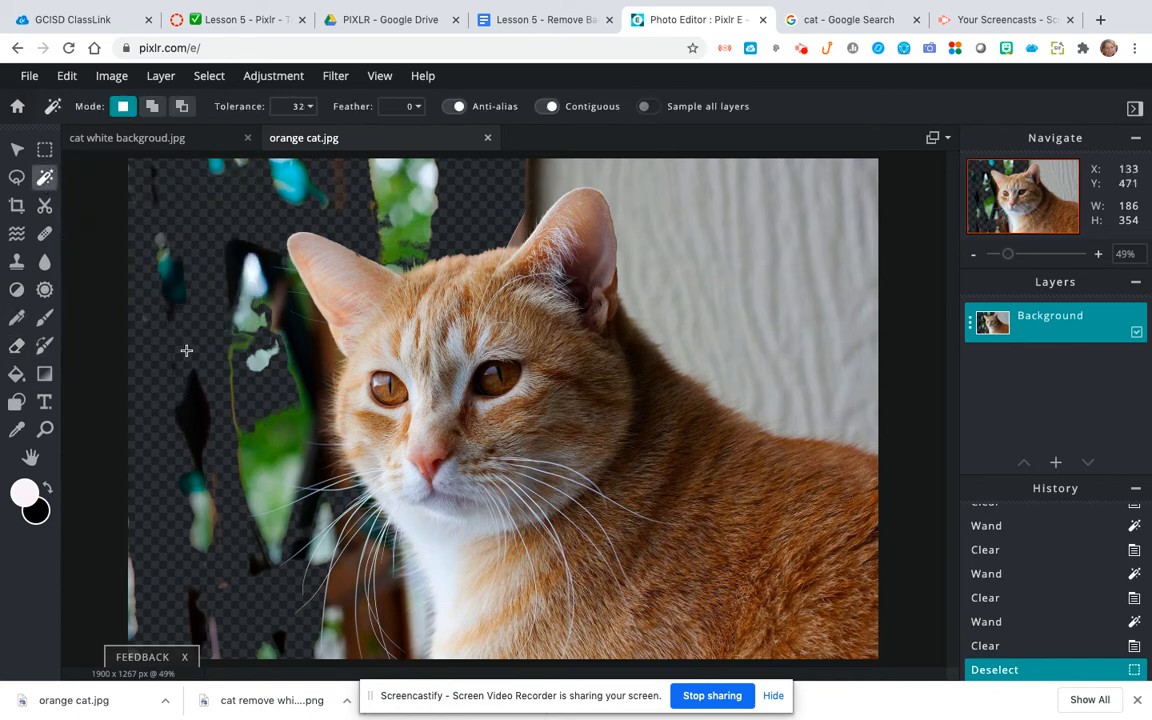
{"action": "left_click", "coordinate": [16, 346]}
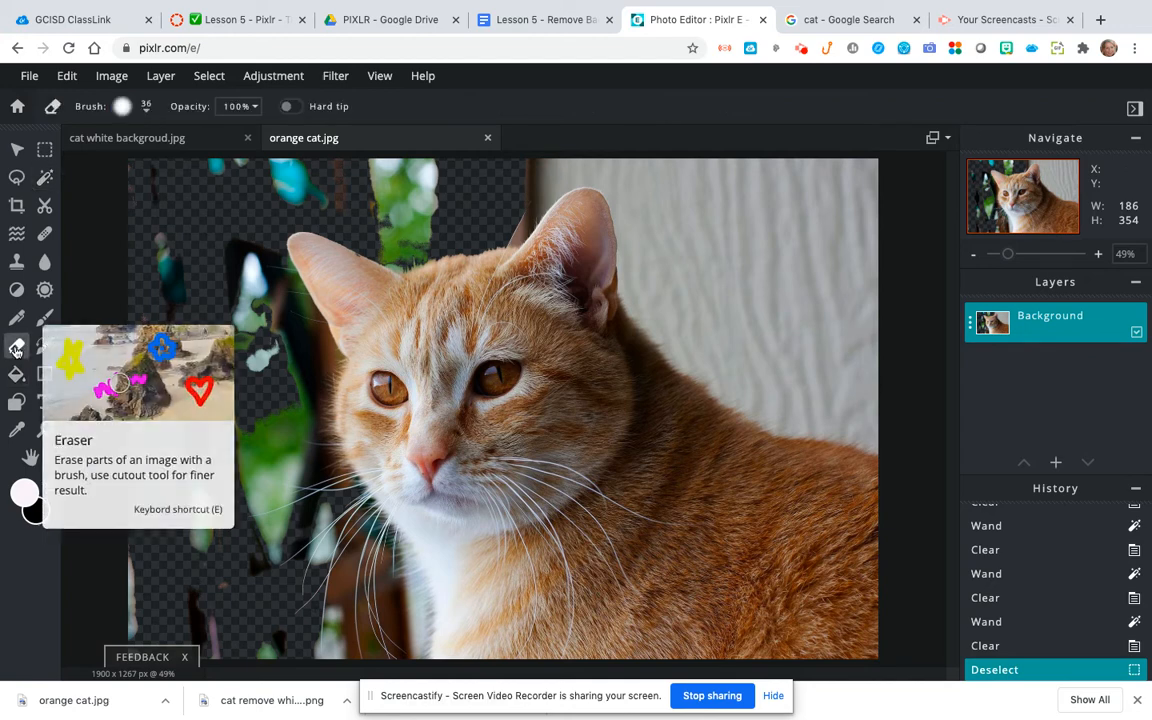
{"action": "mouse_move", "coordinate": [248, 324]}
{"action": "left_mouse_down"}
{"action": "mouse_move", "coordinate": [238, 361]}
{"action": "mouse_move", "coordinate": [245, 286]}
{"action": "mouse_move", "coordinate": [236, 340]}
{"action": "mouse_move", "coordinate": [235, 278]}
{"action": "mouse_move", "coordinate": [229, 317]}
{"action": "mouse_move", "coordinate": [258, 242]}
{"action": "mouse_move", "coordinate": [240, 262]}
{"action": "mouse_move", "coordinate": [235, 233]}
{"action": "mouse_move", "coordinate": [231, 249]}
{"action": "mouse_move", "coordinate": [164, 287]}
{"action": "left_mouse_up"}
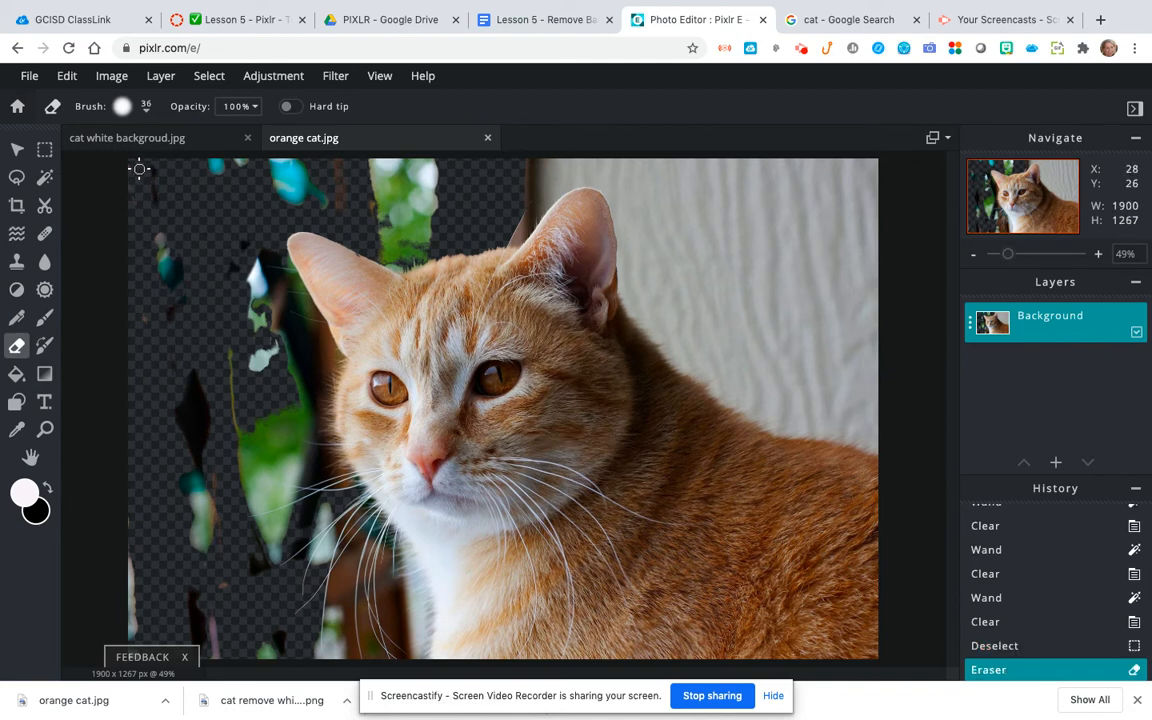
Step: Set the Eraser brush size to 86 px and erase dark leftover patches in the background away from the cat
{"action": "left_click", "coordinate": [146, 107]}
{"action": "left_click_drag", "start_coordinate": [135, 166], "coordinate": [142, 167]}
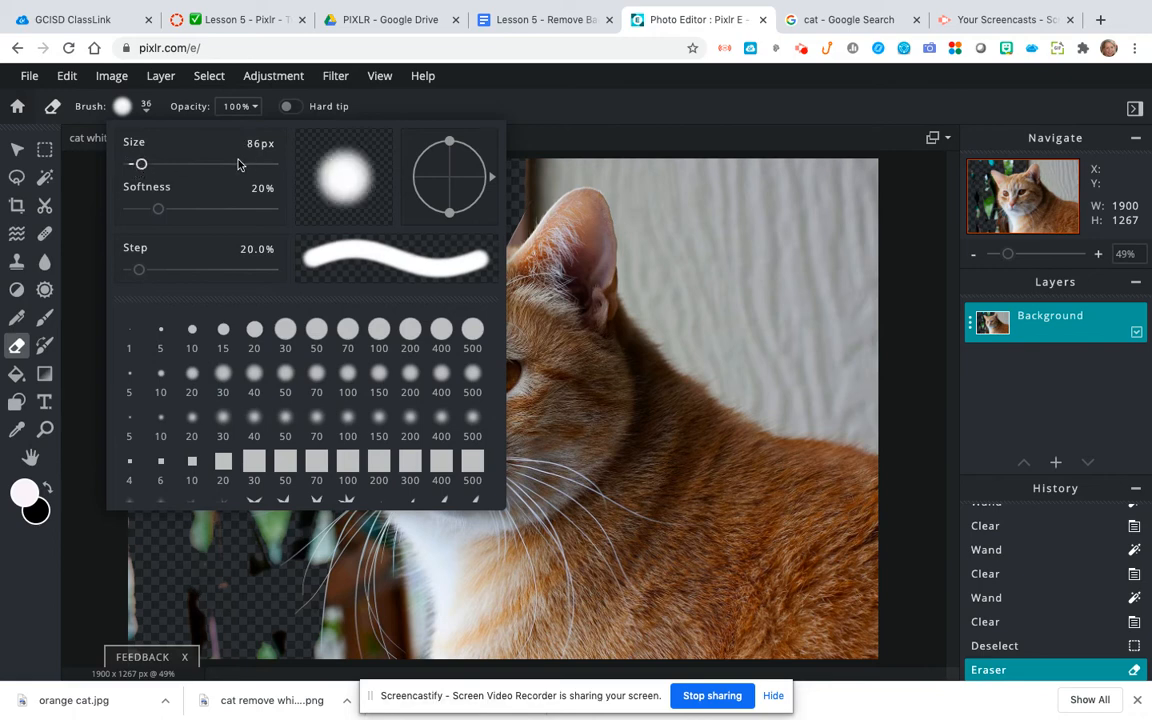
{"action": "left_click", "coordinate": [138, 545]}
{"action": "mouse_move", "coordinate": [185, 559]}
{"action": "left_mouse_down"}
{"action": "mouse_move", "coordinate": [200, 449]}
{"action": "mouse_move", "coordinate": [207, 505]}
{"action": "mouse_move", "coordinate": [204, 545]}
{"action": "mouse_move", "coordinate": [199, 392]}
{"action": "mouse_move", "coordinate": [265, 254]}
{"action": "left_mouse_up"}
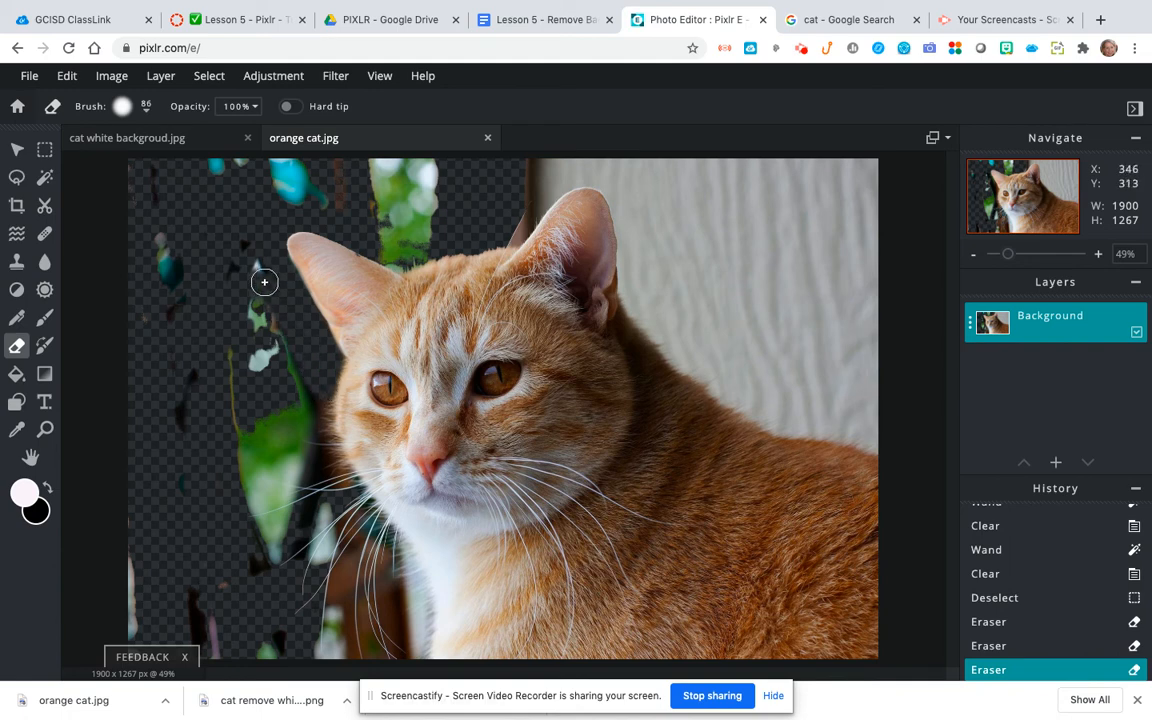
Step: Erase the dark strip along the cat's cheek, the foliage between the ears and the upper part of the green patch
{"action": "mouse_move", "coordinate": [245, 242]}
{"action": "left_mouse_down"}
{"action": "mouse_move", "coordinate": [239, 414]}
{"action": "mouse_move", "coordinate": [260, 324]}
{"action": "mouse_move", "coordinate": [275, 337]}
{"action": "mouse_move", "coordinate": [276, 375]}
{"action": "mouse_move", "coordinate": [296, 362]}
{"action": "mouse_move", "coordinate": [299, 413]}
{"action": "mouse_move", "coordinate": [307, 393]}
{"action": "mouse_move", "coordinate": [323, 447]}
{"action": "left_mouse_up"}
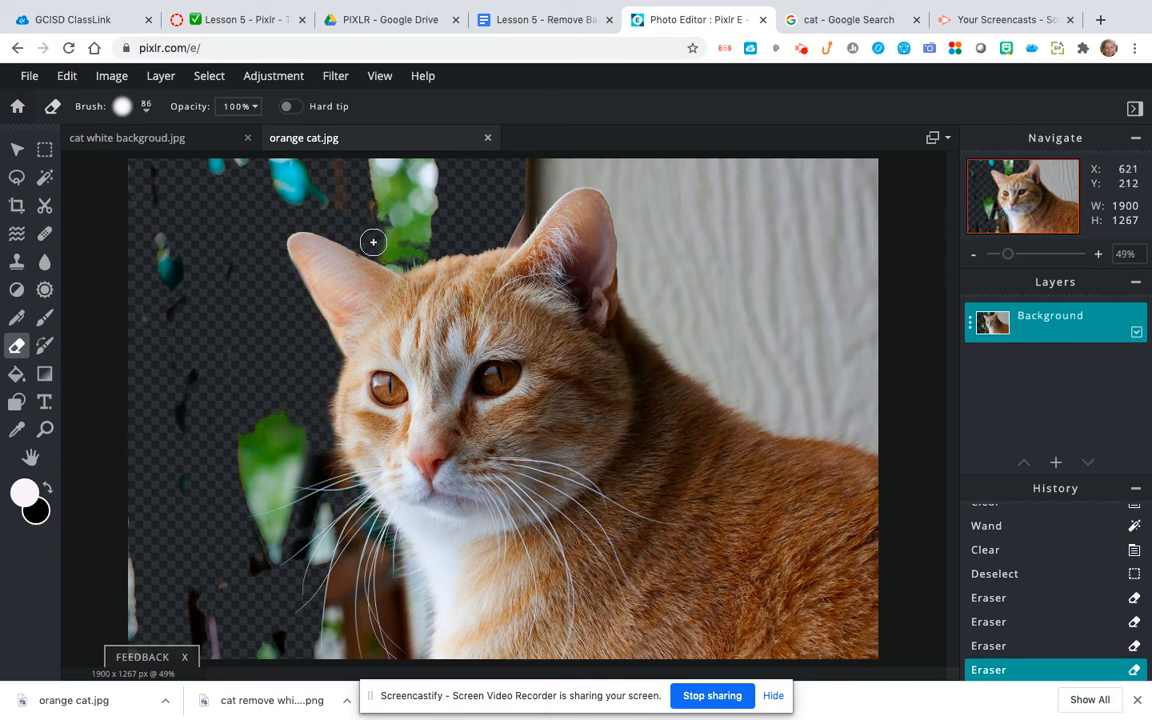
{"action": "mouse_move", "coordinate": [398, 259]}
{"action": "left_mouse_down"}
{"action": "mouse_move", "coordinate": [381, 234]}
{"action": "mouse_move", "coordinate": [385, 224]}
{"action": "mouse_move", "coordinate": [435, 222]}
{"action": "mouse_move", "coordinate": [360, 202]}
{"action": "mouse_move", "coordinate": [442, 192]}
{"action": "mouse_move", "coordinate": [404, 184]}
{"action": "mouse_move", "coordinate": [349, 201]}
{"action": "mouse_move", "coordinate": [348, 187]}
{"action": "mouse_move", "coordinate": [405, 166]}
{"action": "mouse_move", "coordinate": [442, 172]}
{"action": "mouse_move", "coordinate": [345, 165]}
{"action": "left_mouse_up"}
{"action": "mouse_move", "coordinate": [242, 447]}
{"action": "left_mouse_down"}
{"action": "mouse_move", "coordinate": [285, 429]}
{"action": "mouse_move", "coordinate": [265, 463]}
{"action": "mouse_move", "coordinate": [295, 444]}
{"action": "mouse_move", "coordinate": [292, 467]}
{"action": "mouse_move", "coordinate": [247, 501]}
{"action": "mouse_move", "coordinate": [288, 463]}
{"action": "left_mouse_up"}
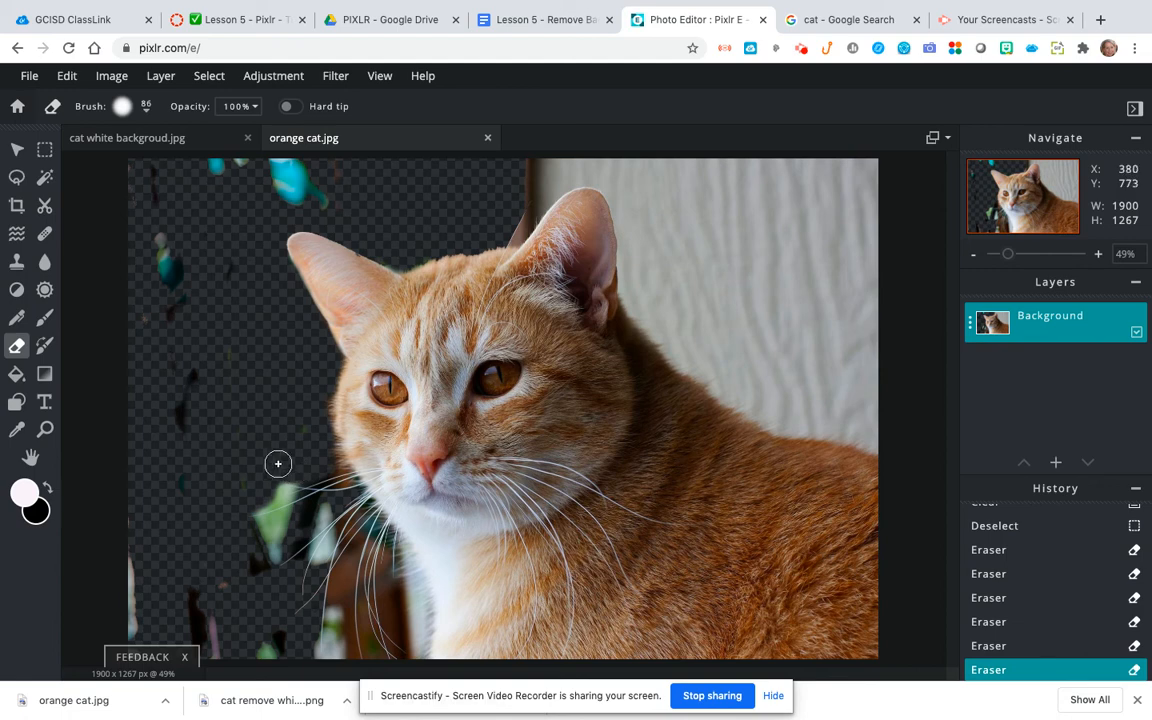
{"action": "left_click", "coordinate": [247, 481]}
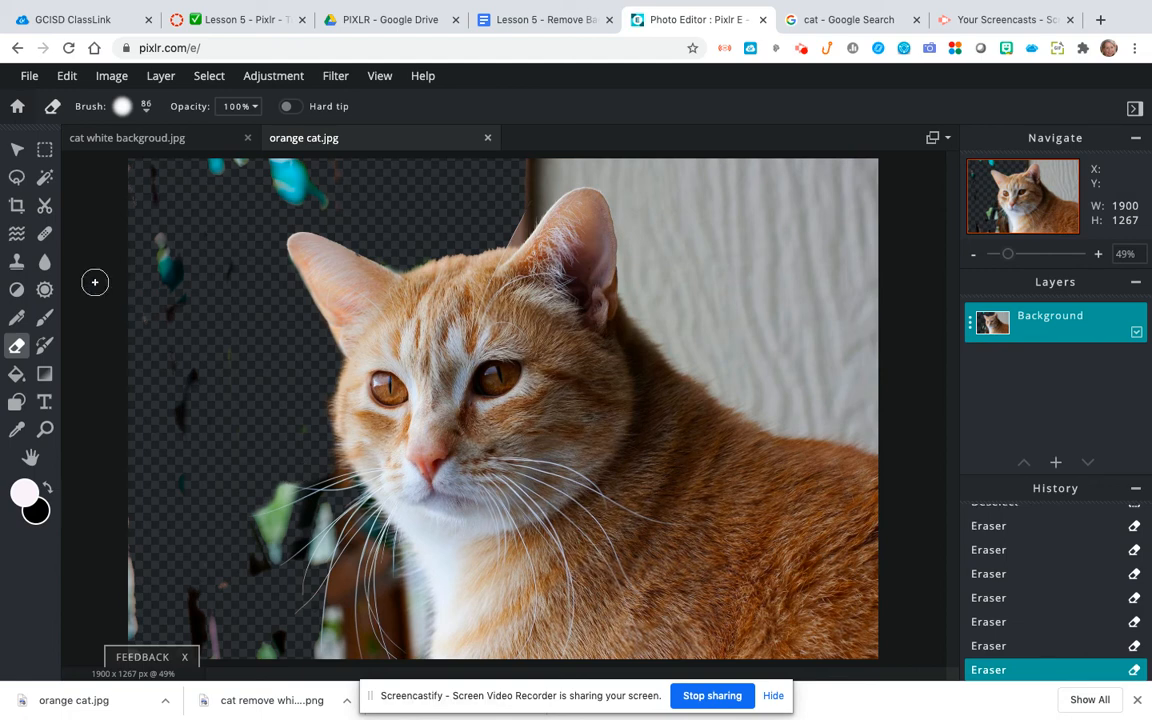
Step: Select and delete two small background patches between the cat's whiskers with Wand Select
{"action": "left_click", "coordinate": [45, 176]}
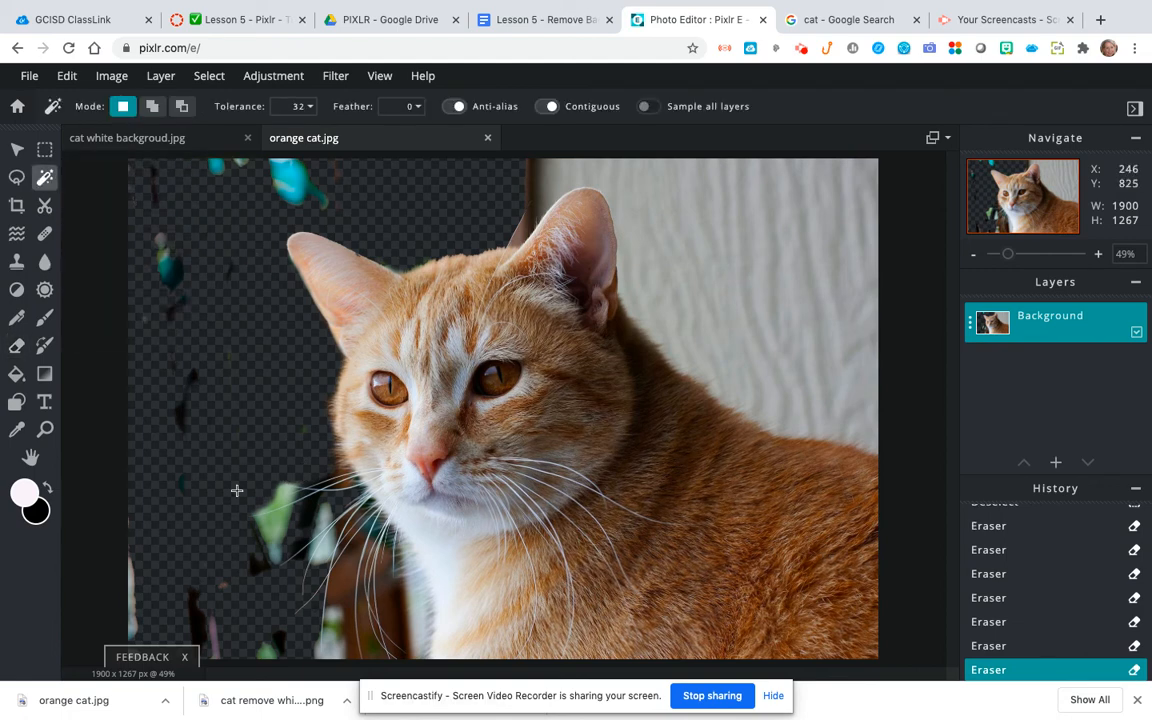
{"action": "left_click", "coordinate": [301, 517]}
{"action": "key", "text": "Delete"}
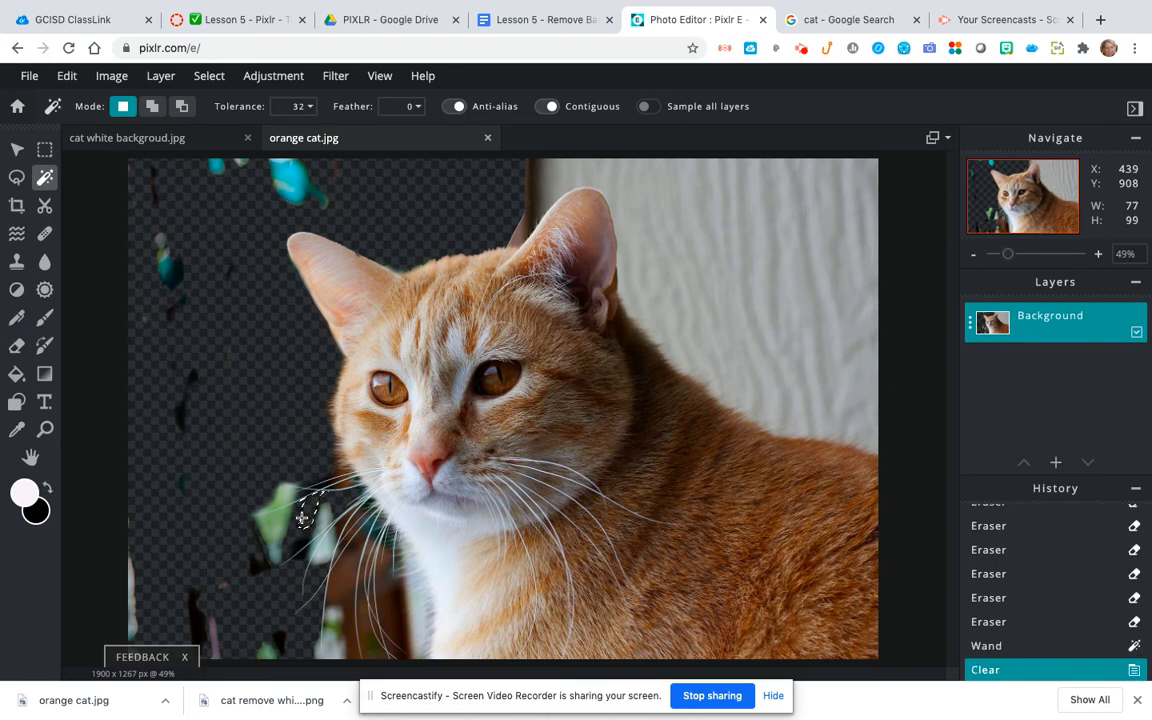
{"action": "left_click", "coordinate": [324, 512]}
{"action": "key", "text": "Delete"}
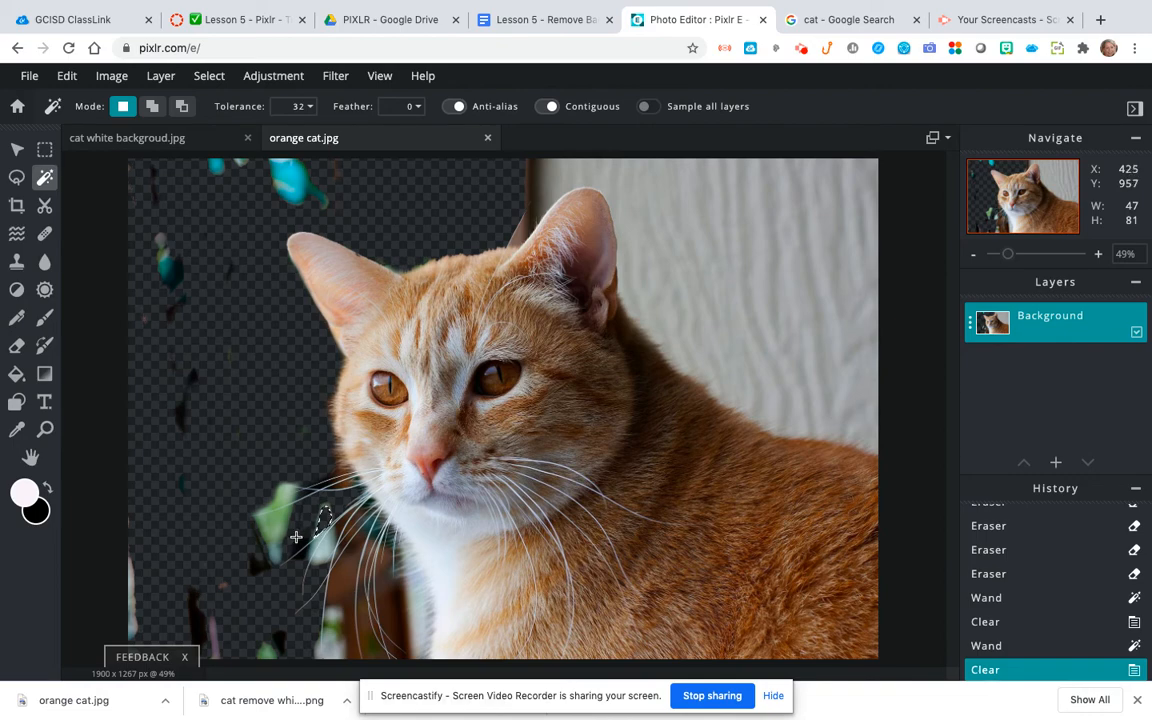
Step: Clear the transparent background area again, and remove parts of the remaining green leaf patch near the whiskers with Wand Select
{"action": "left_click", "coordinate": [296, 537]}
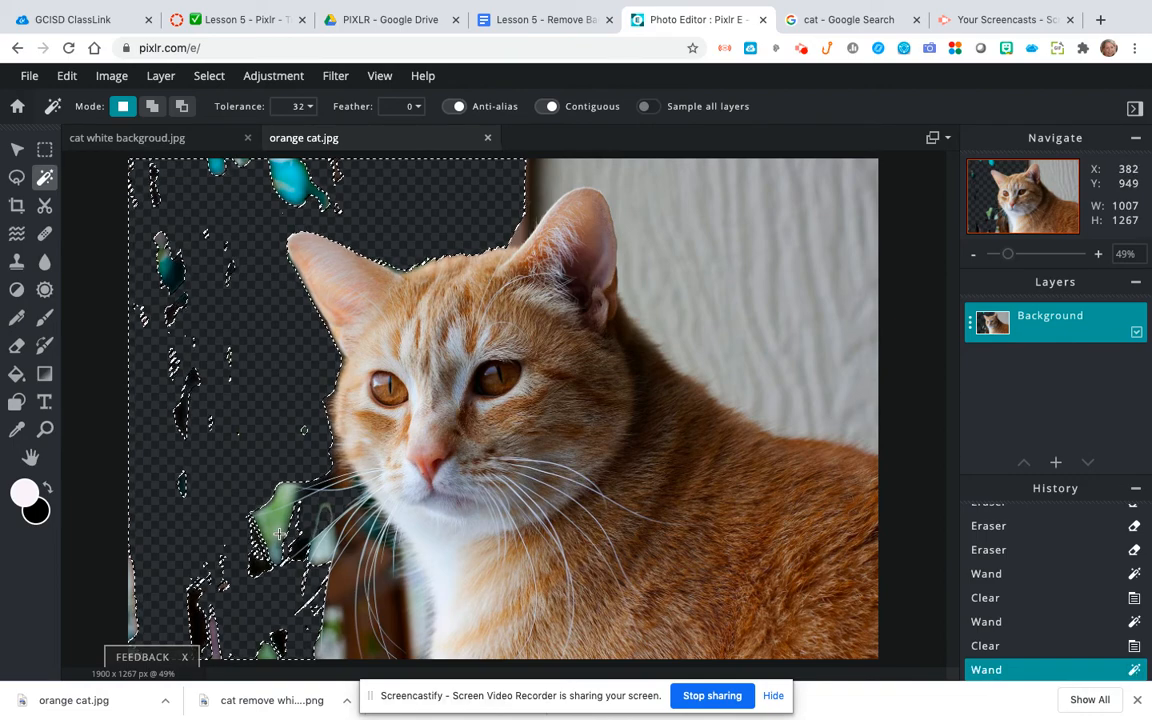
{"action": "key", "text": "Delete"}
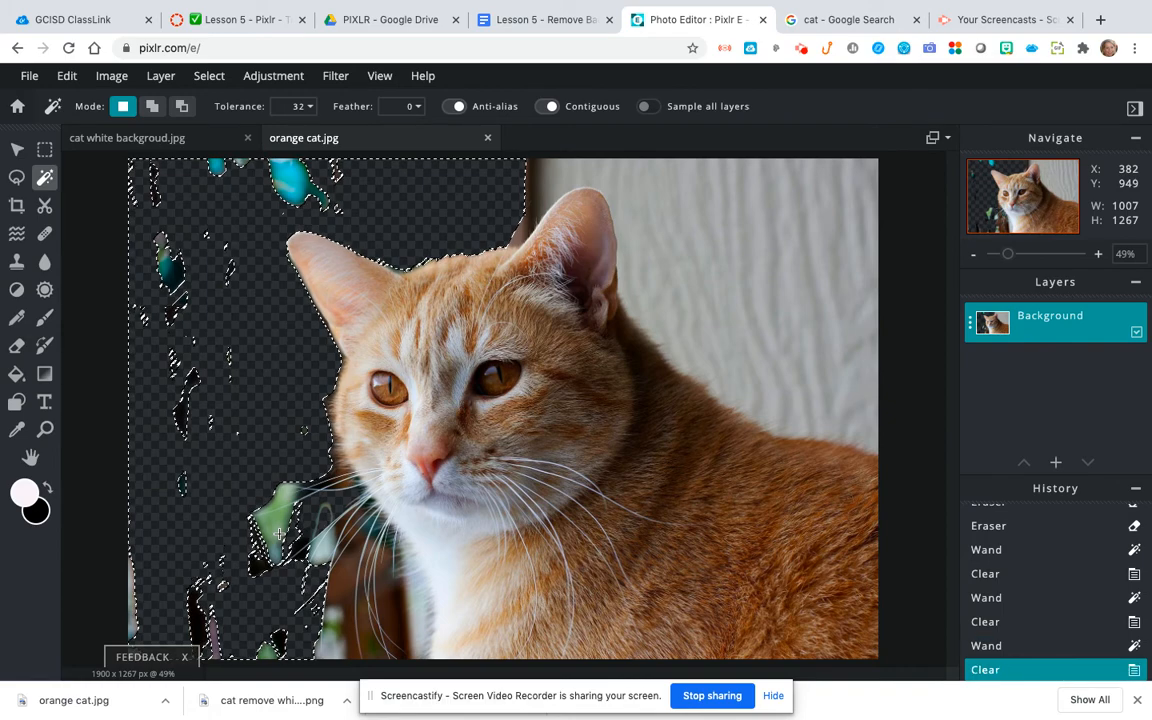
{"action": "key", "text": "Delete"}
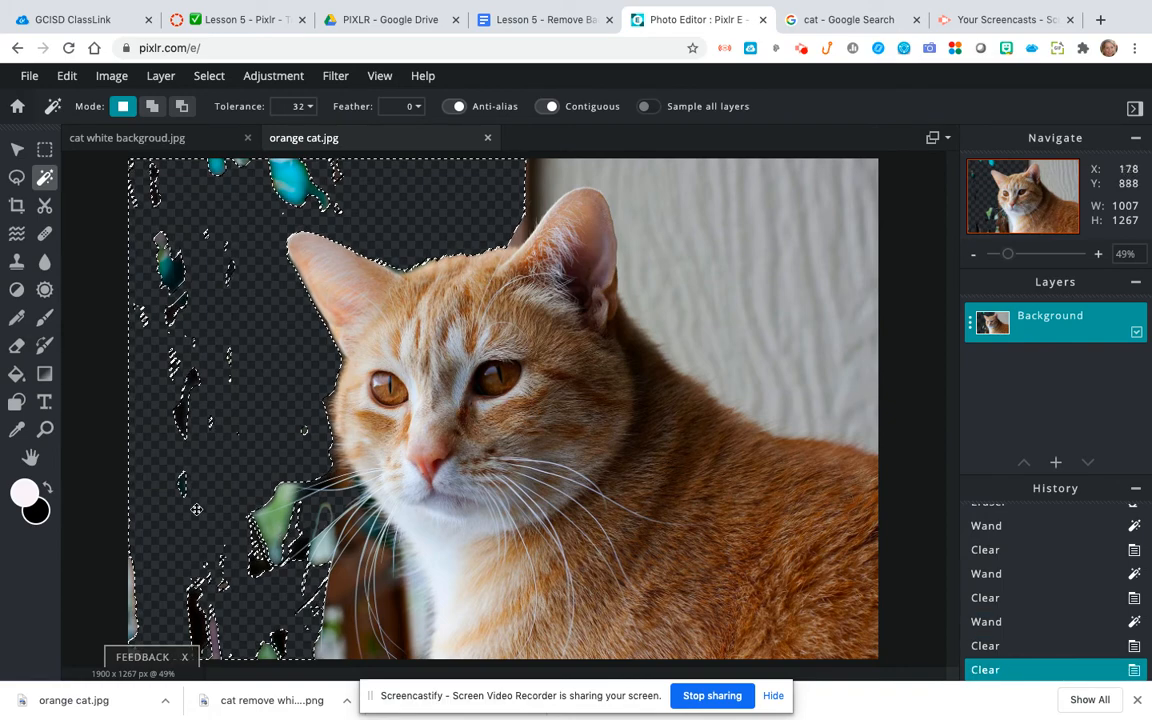
{"action": "left_click", "coordinate": [270, 522]}
{"action": "key", "text": "Delete"}
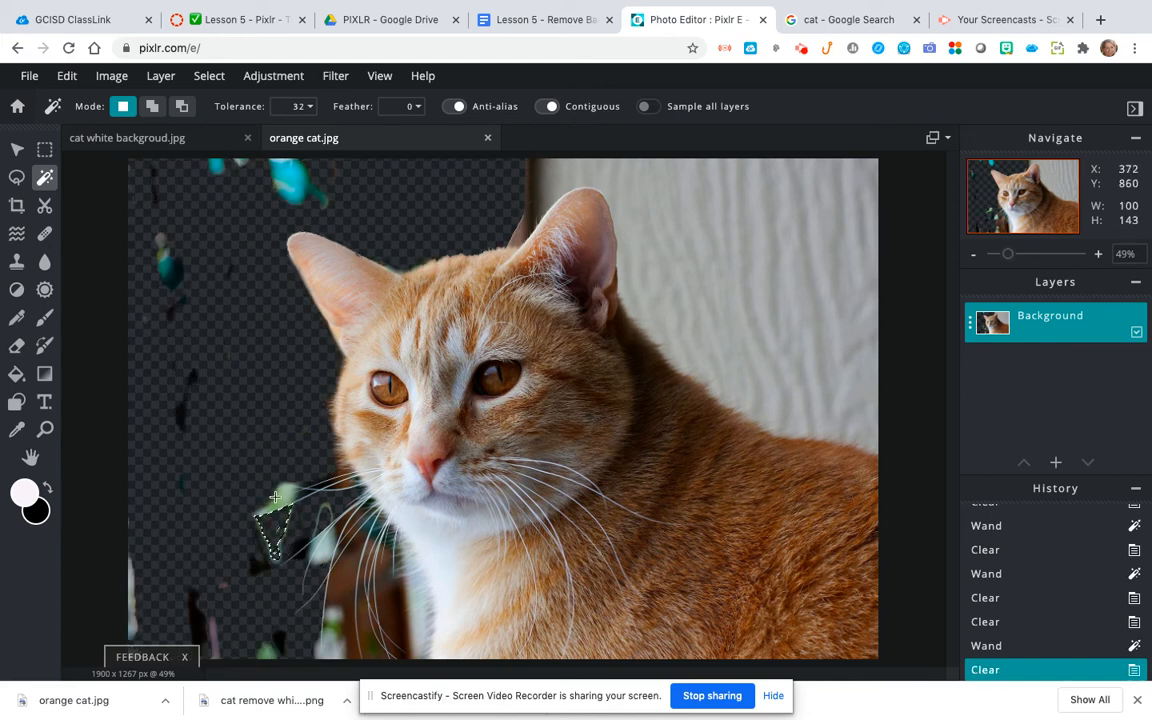
{"action": "left_click", "coordinate": [275, 497]}
{"action": "key", "text": "Delete"}
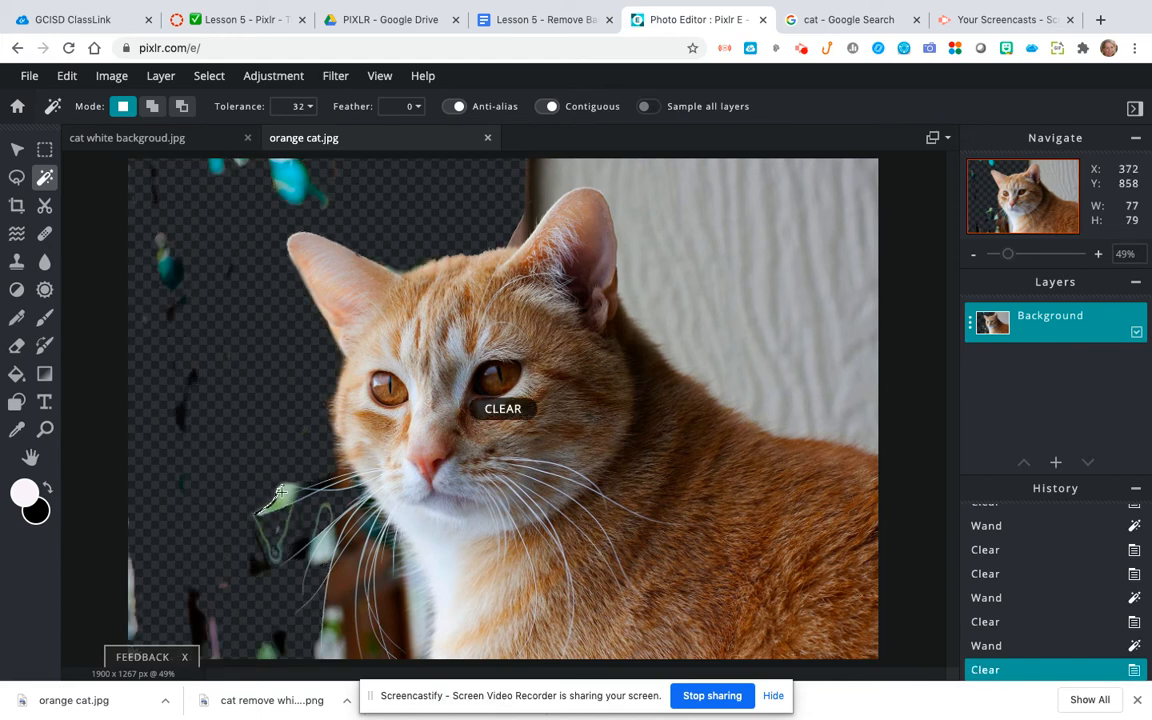
Step: Try Wand Select on the grey wall, and instead select and clear the transparent area around the cat's head
{"action": "left_click", "coordinate": [726, 227]}
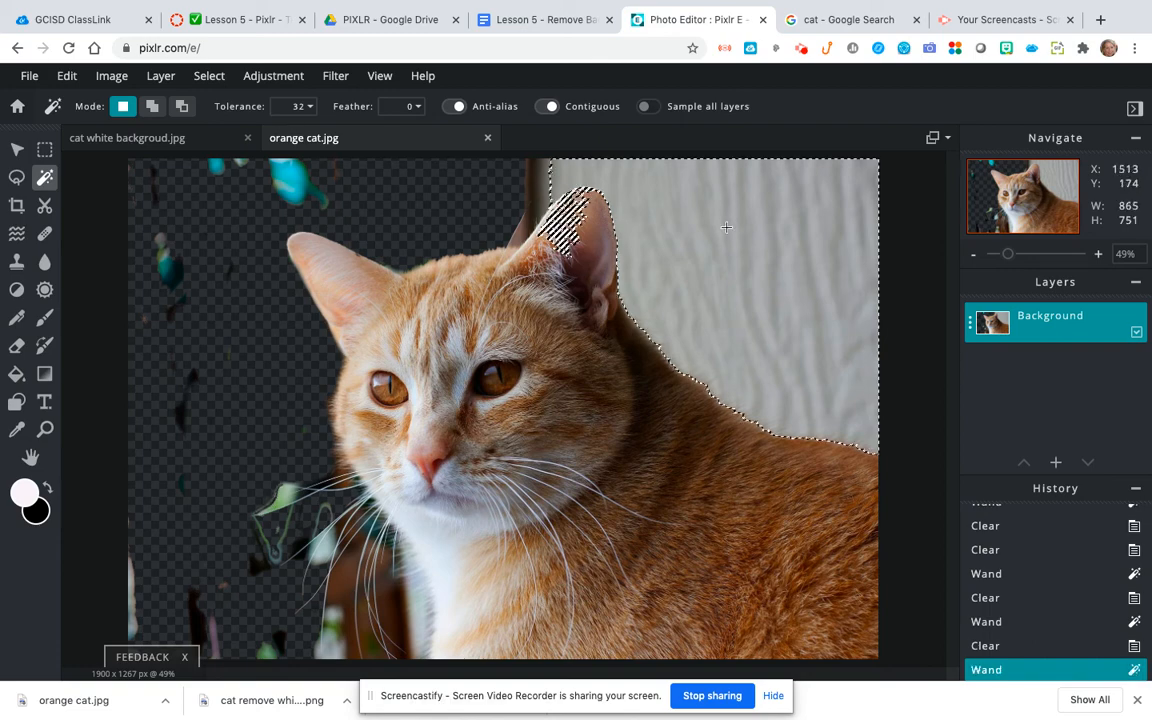
{"action": "left_click", "coordinate": [501, 174]}
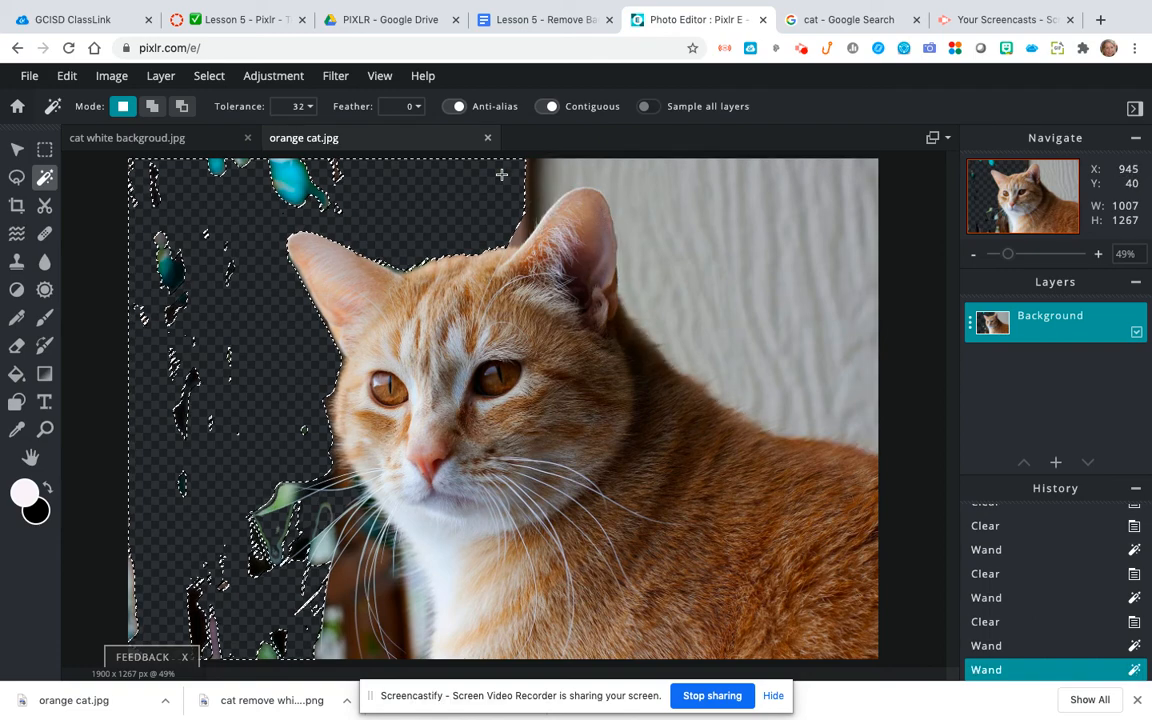
{"action": "key", "text": "Delete"}
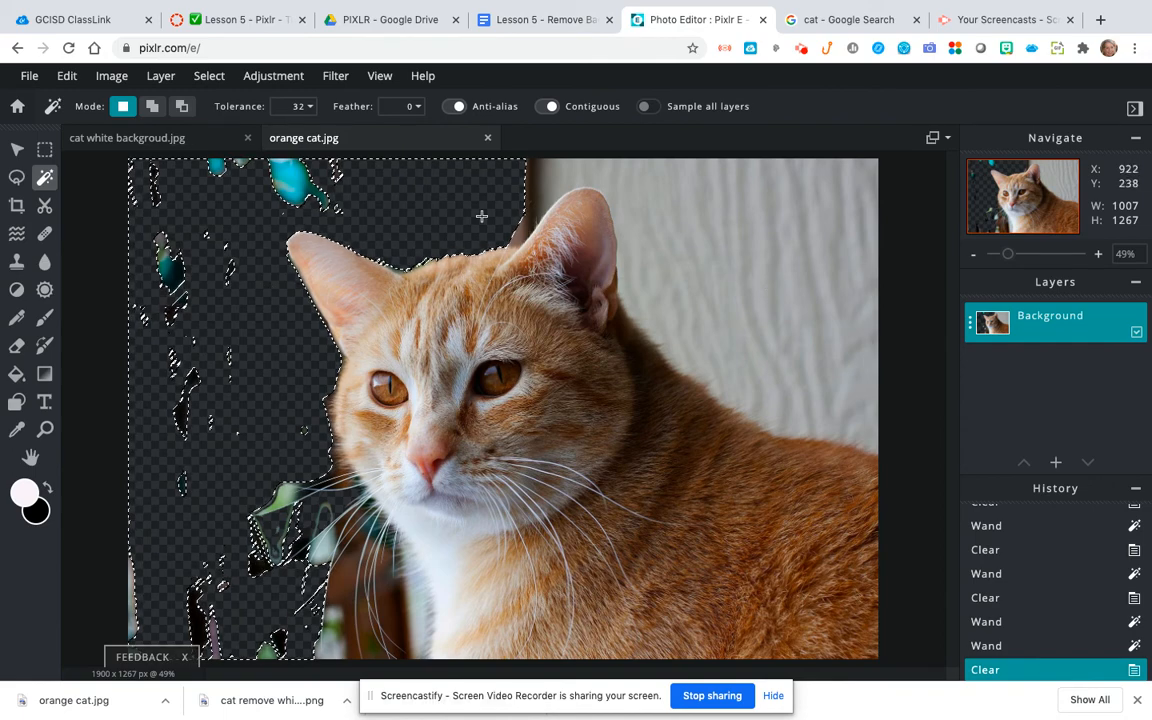
Step: Review the Step 2 and Step 3 instructions in the Lesson 5 document and return to Pixlr E
{"action": "left_click", "coordinate": [524, 20]}
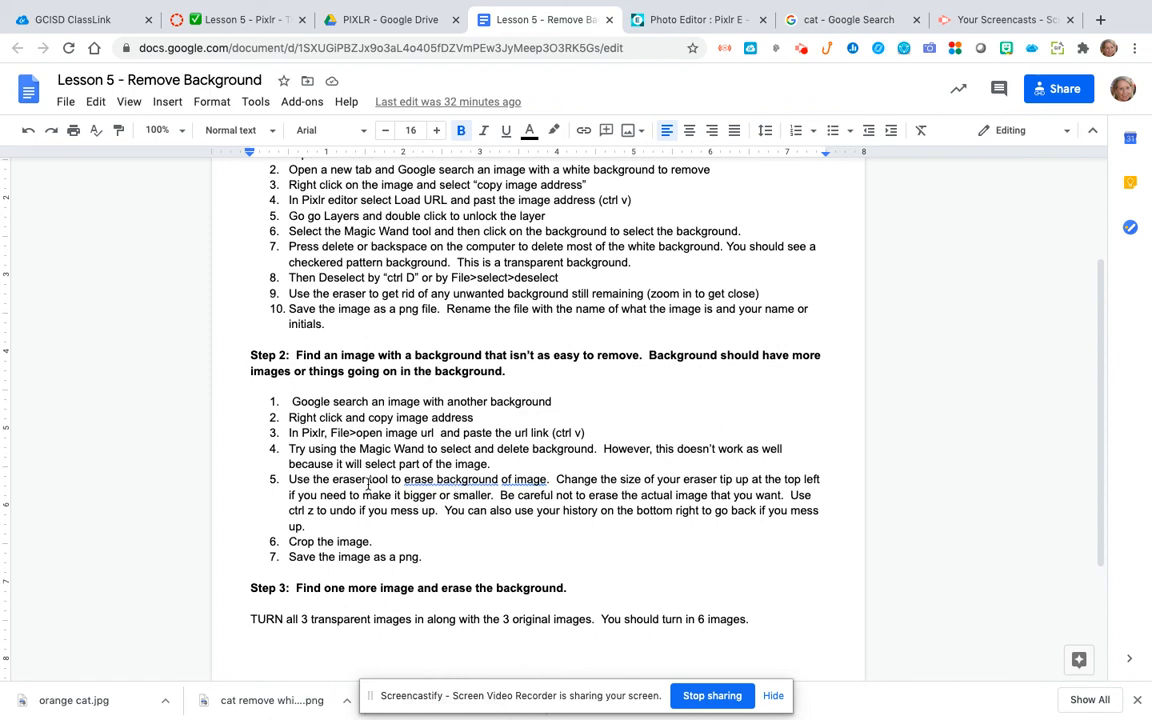
{"action": "scroll", "coordinate": [369, 485], "scroll_direction": "down", "scroll_amount": 3}
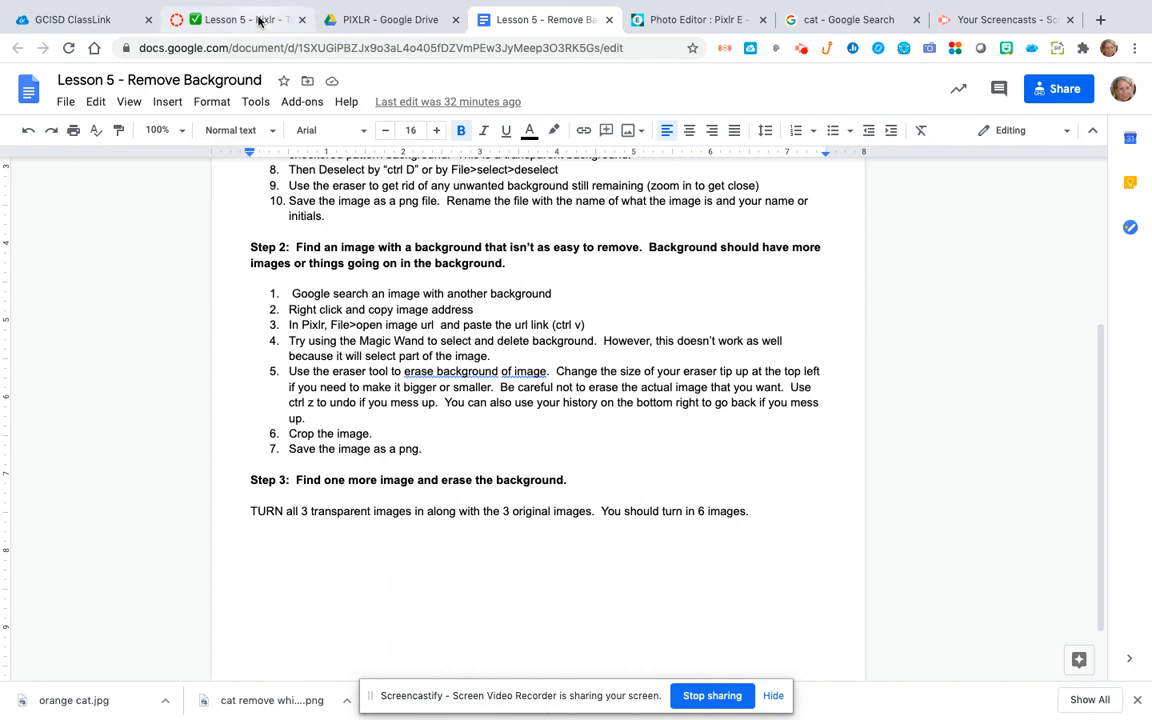
{"action": "left_click", "coordinate": [697, 20]}
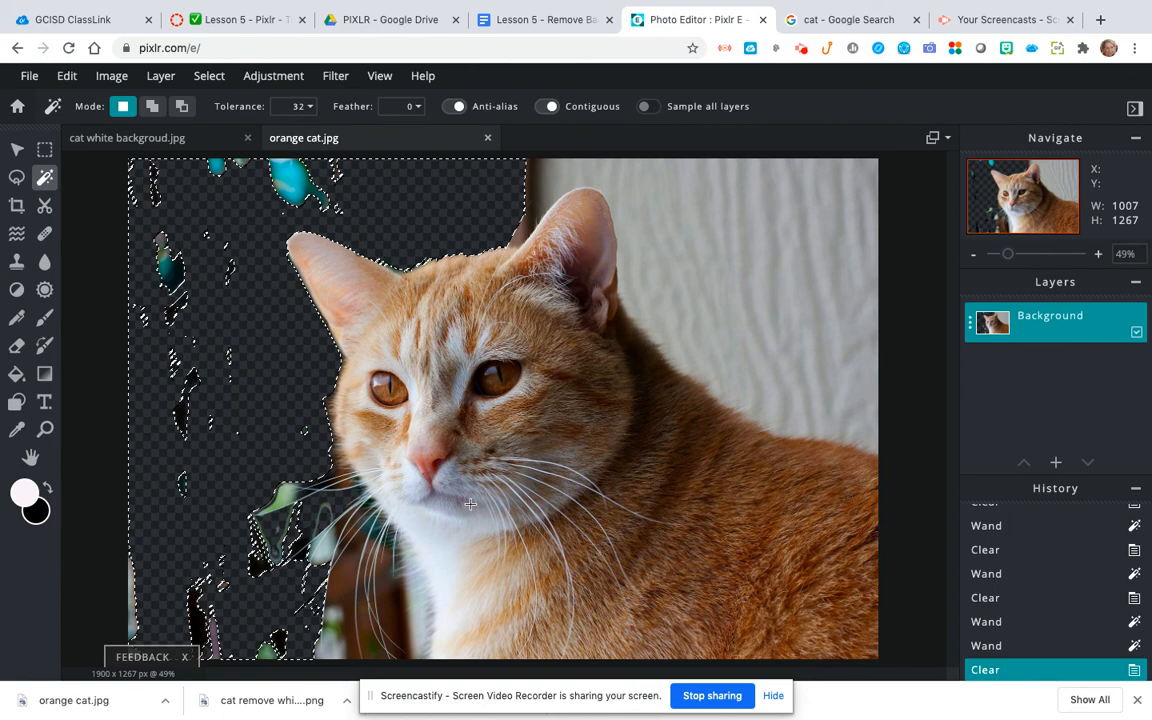